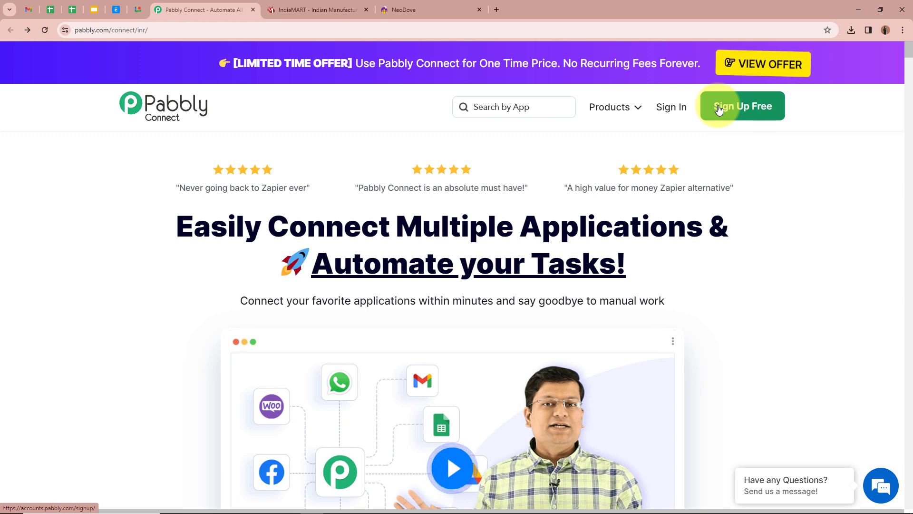
Sign in to Pabbly and launch Pabbly Connect from the All Pabbly Apps page.
left_click(672, 109)
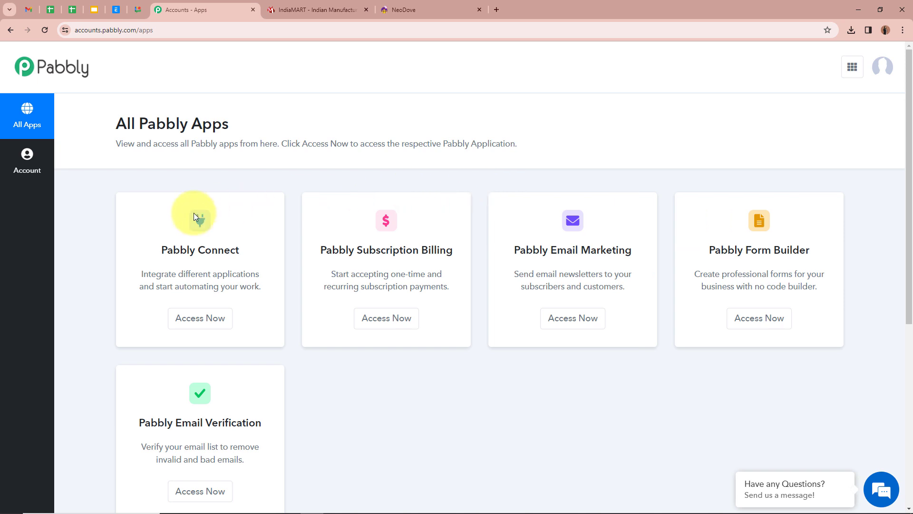
left_click(192, 328)
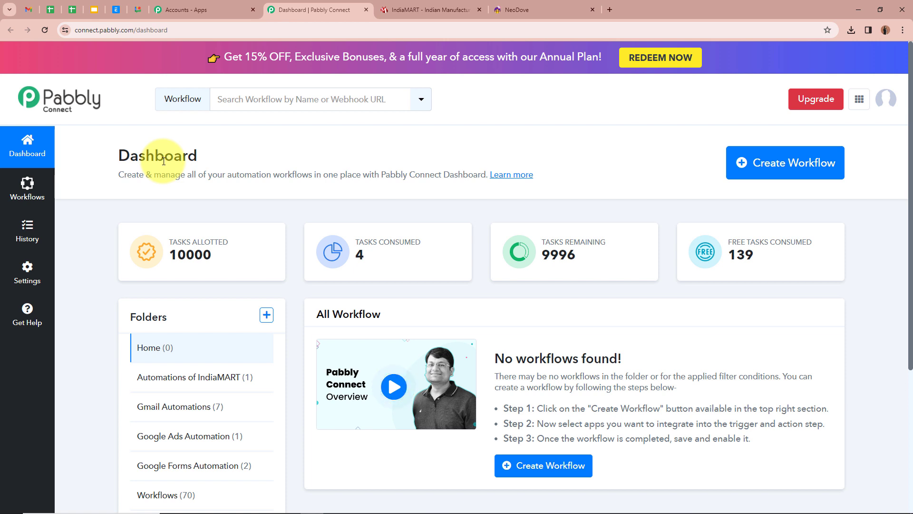
Create a workflow named 'IndiaMART Automation' in the Automations of IndiaMART folder.
left_click(768, 174)
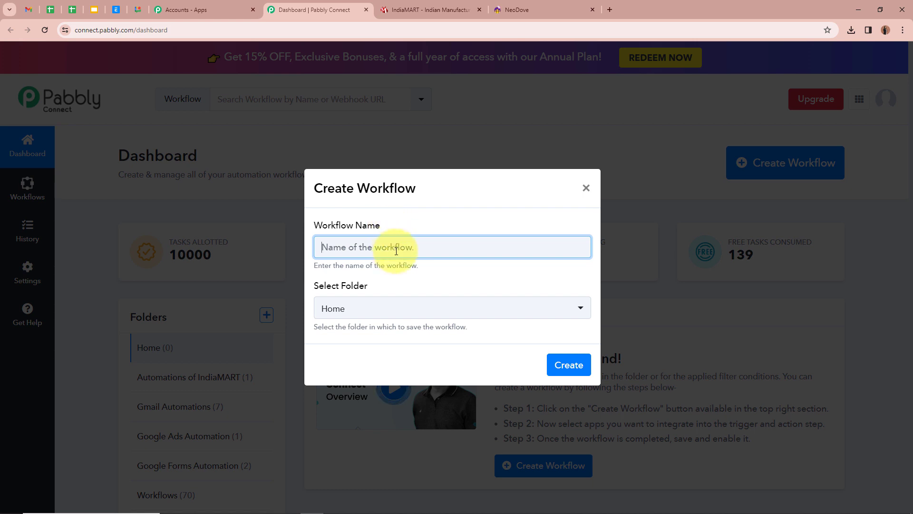
type("IndiaMART Automations")
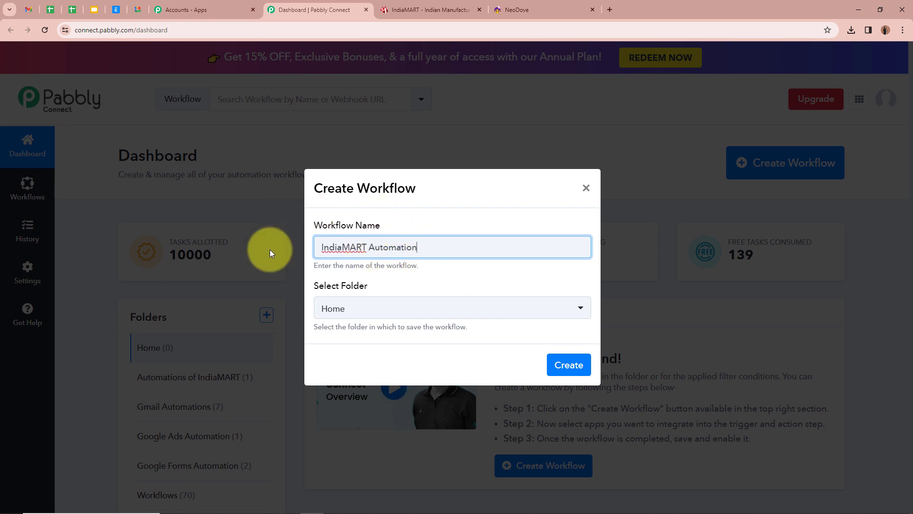
left_click(461, 279)
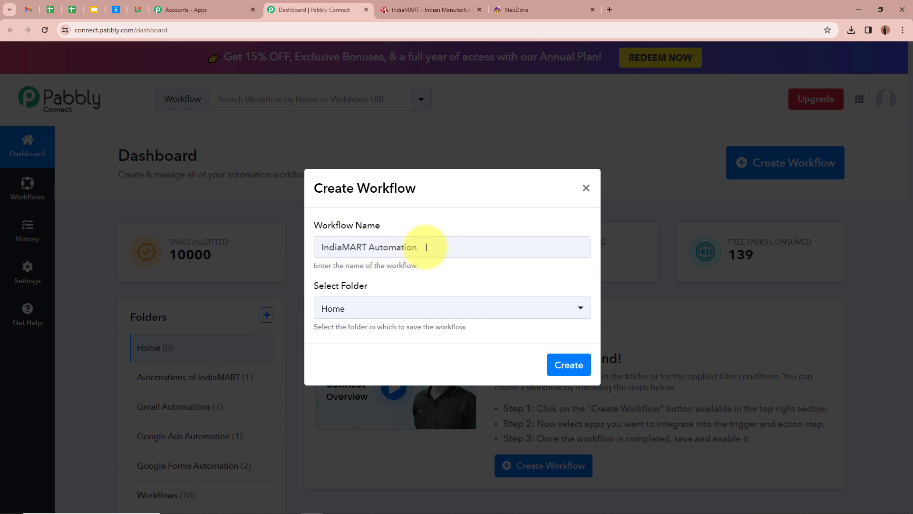
left_click(580, 312)
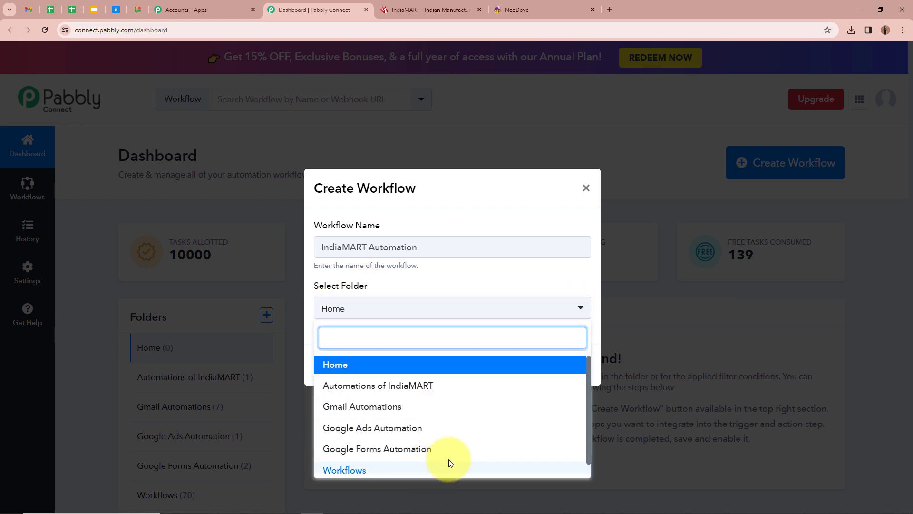
scroll(448, 461, "down", 1)
scroll(449, 461, "up", 1)
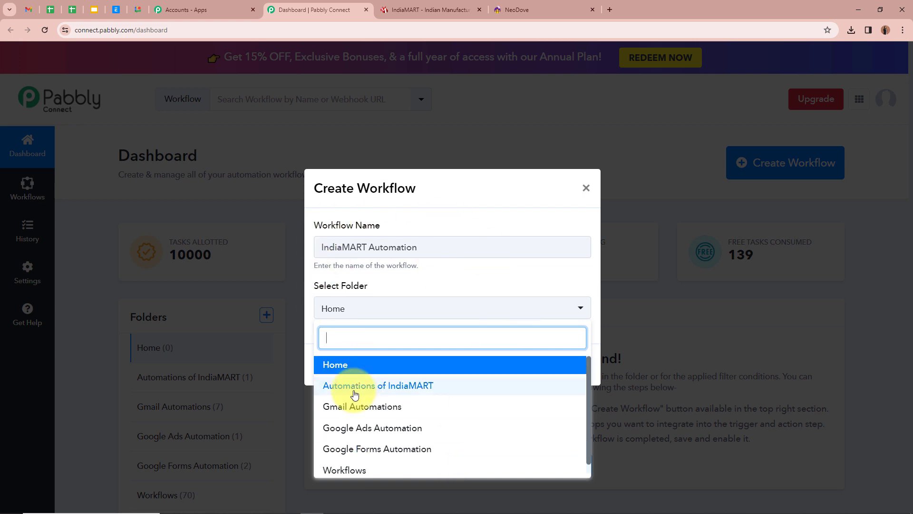
left_click(455, 388)
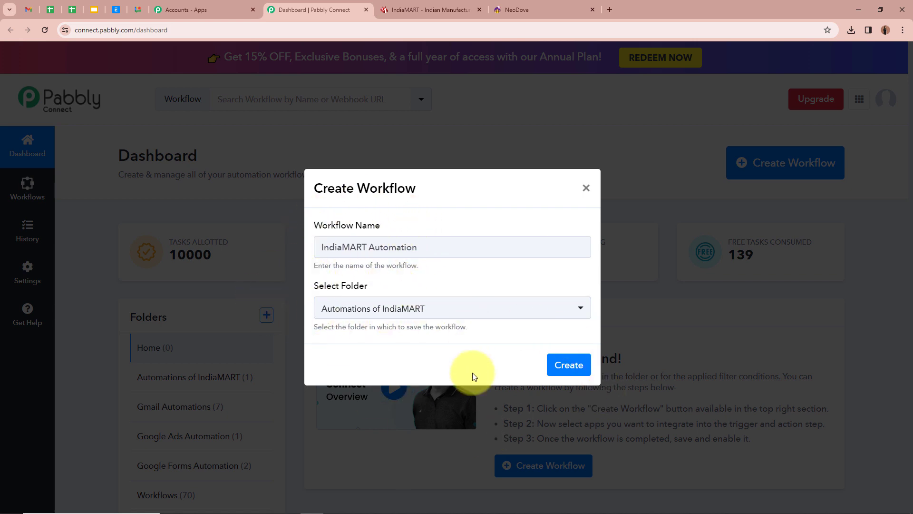
left_click(569, 365)
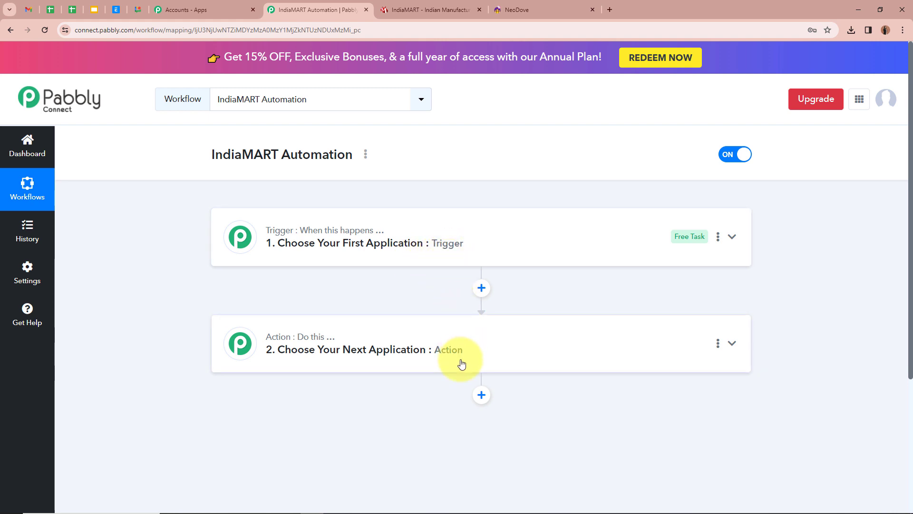
Search 'India' in the trigger step's app list and choose IndiaMART as the trigger app.
left_click(731, 237)
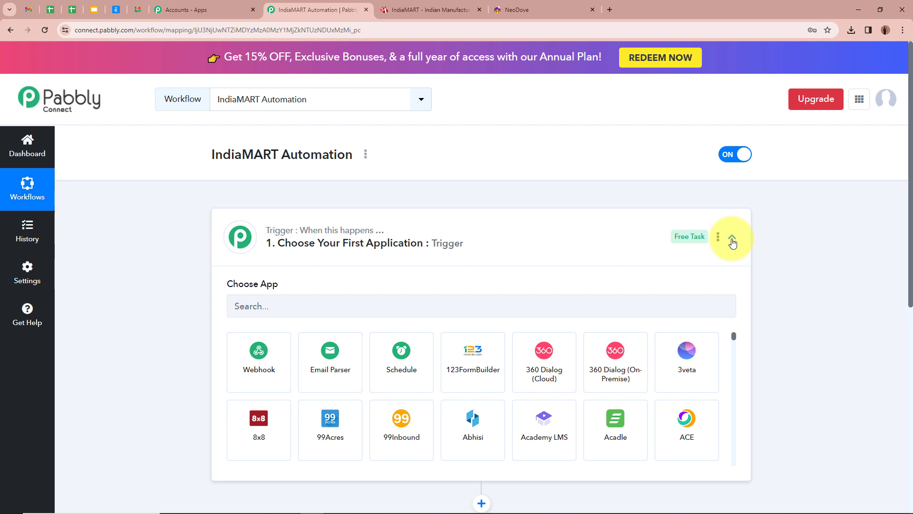
left_click(294, 303)
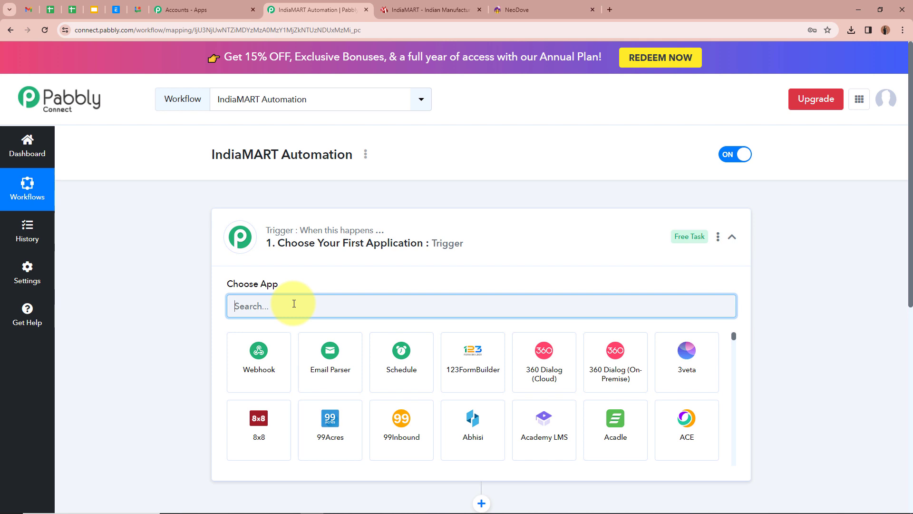
type("I")
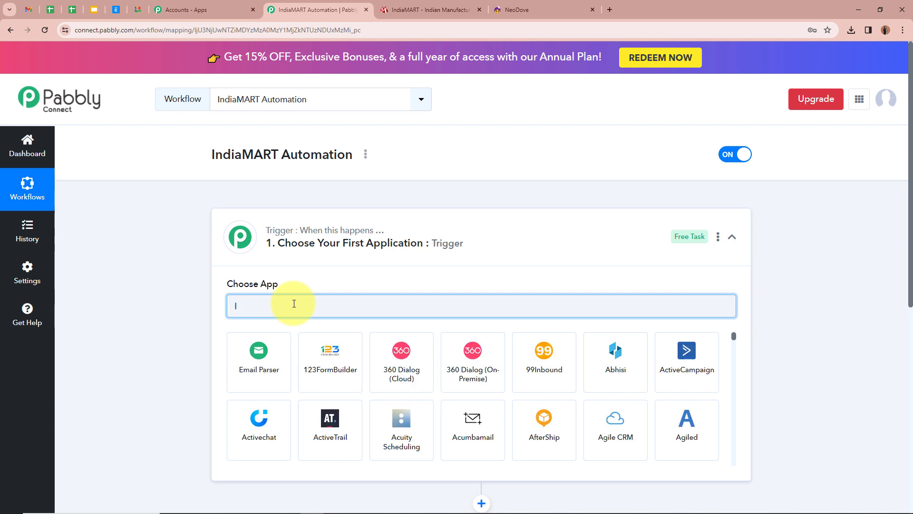
type("n")
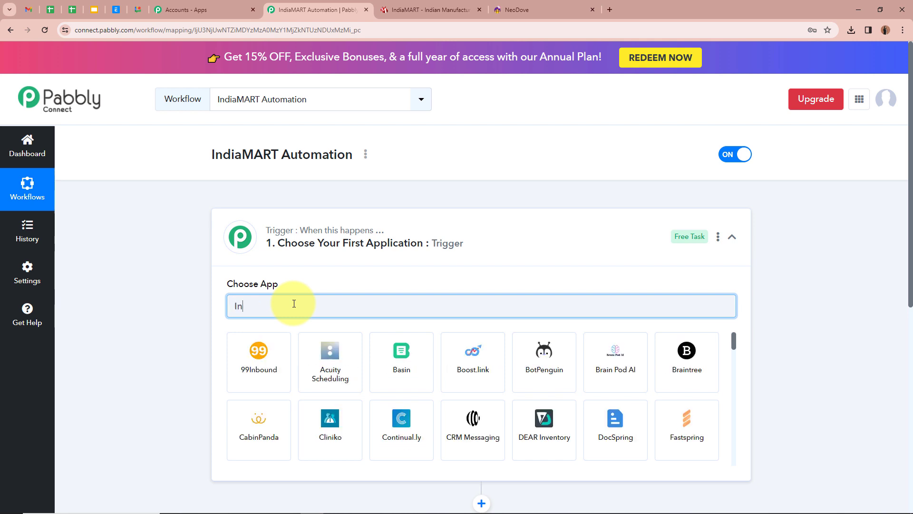
type("dia")
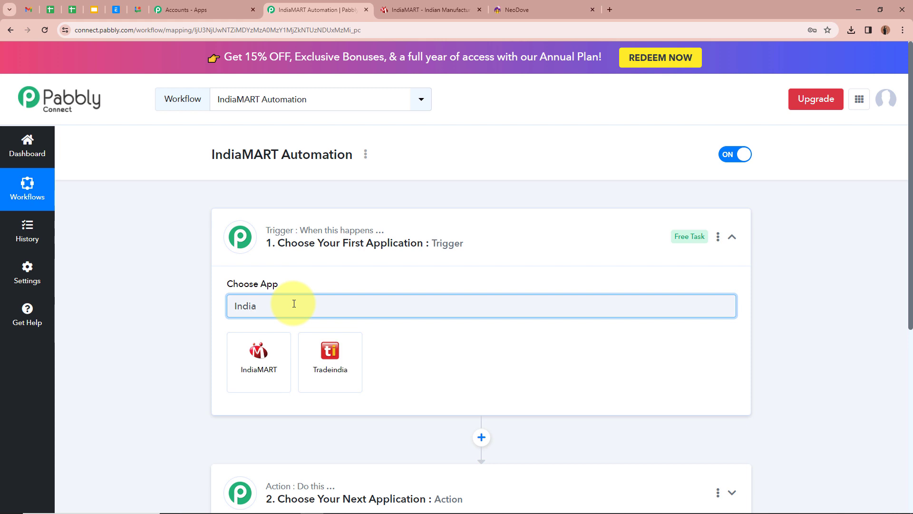
left_click(260, 352)
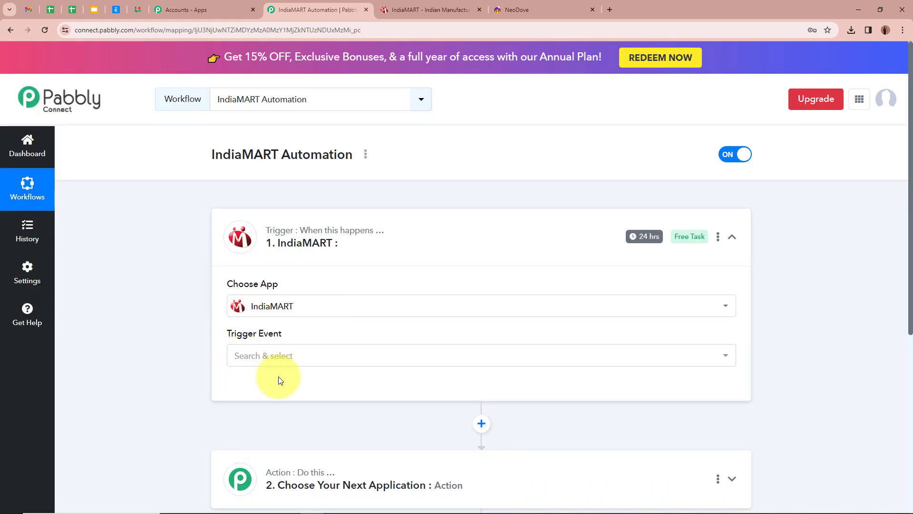
Set the IndiaMART trigger event to New Leads.
left_click(300, 358)
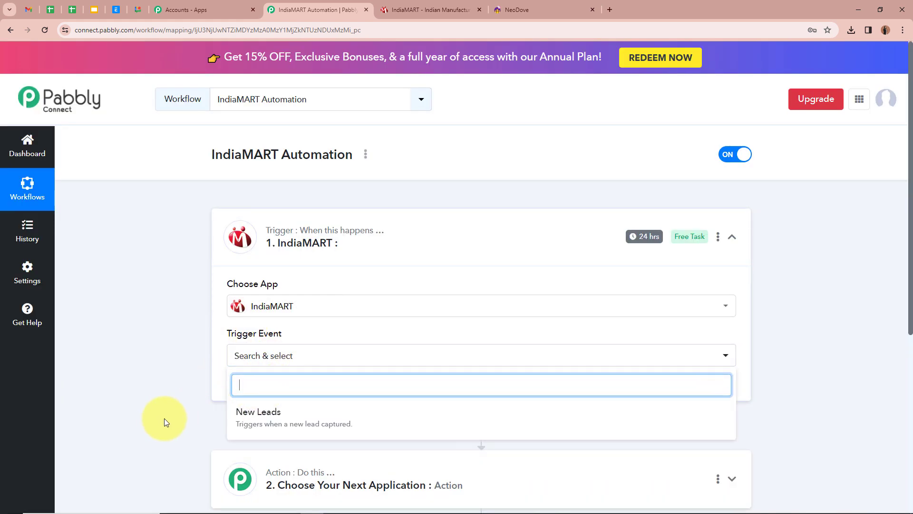
left_click(355, 413)
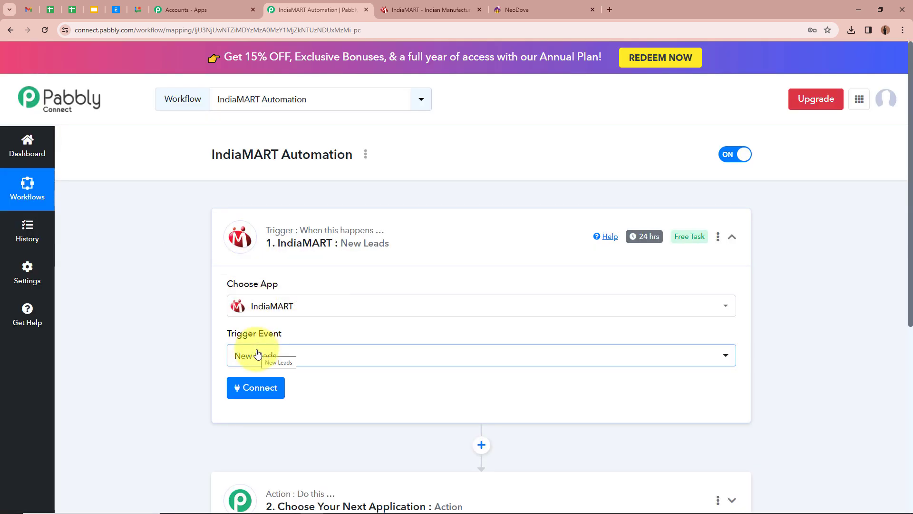
mouse_move(639, 243)
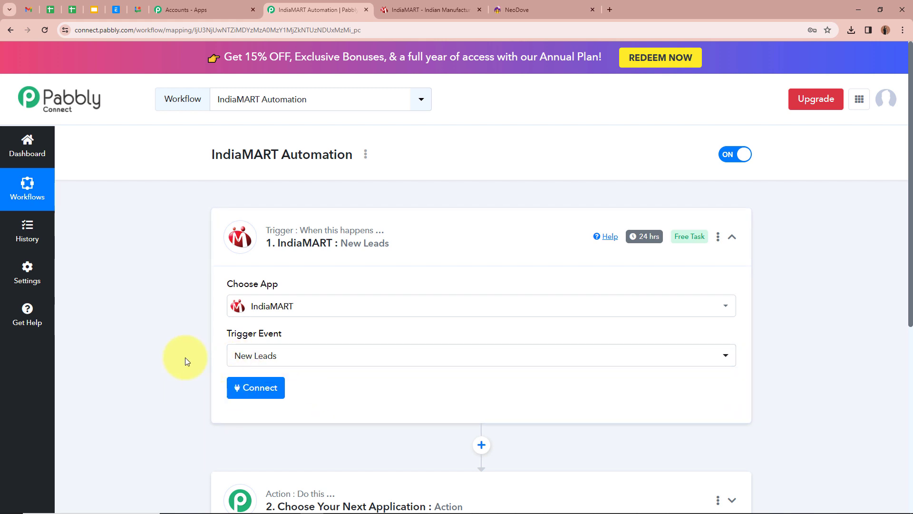
Start a new IndiaMART account connection and switch to the IndiaMART seller window.
left_click(256, 389)
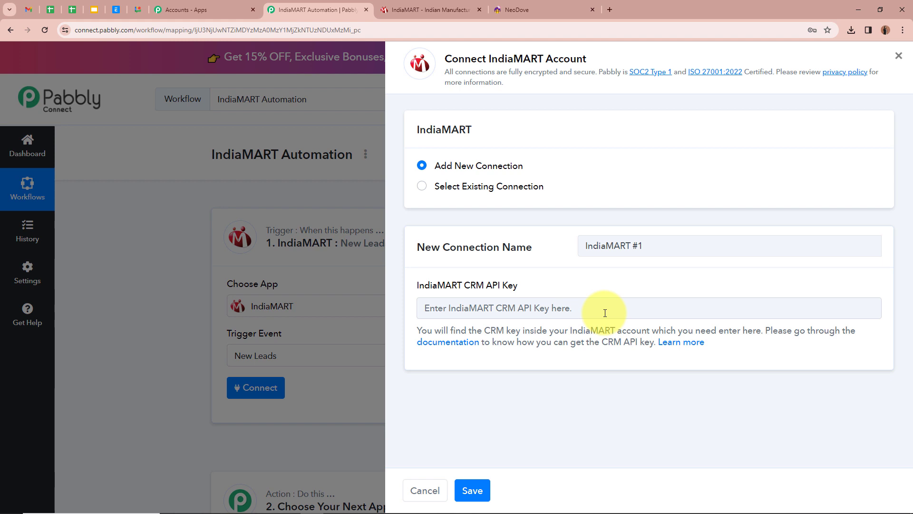
key("alt+Tab")
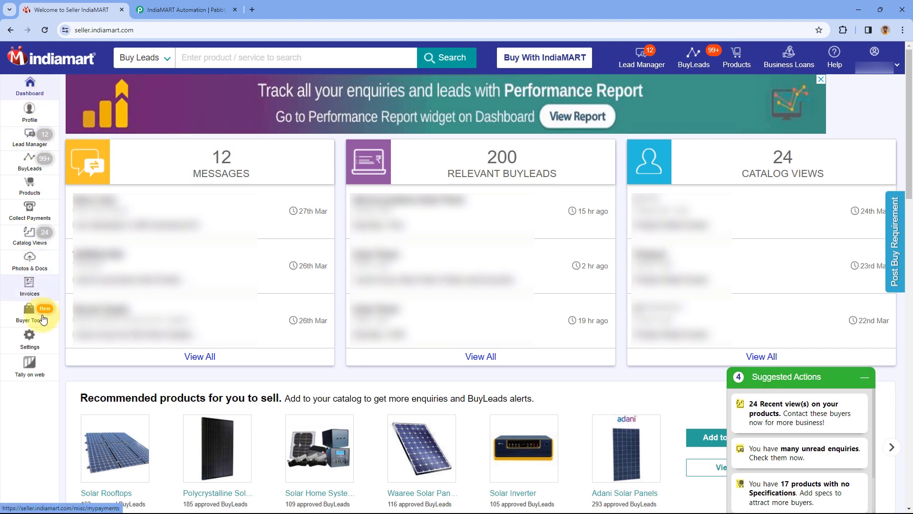
Copy the current CRM API key from IndiaMART Account Settings and return to Pabbly.
left_click(30, 338)
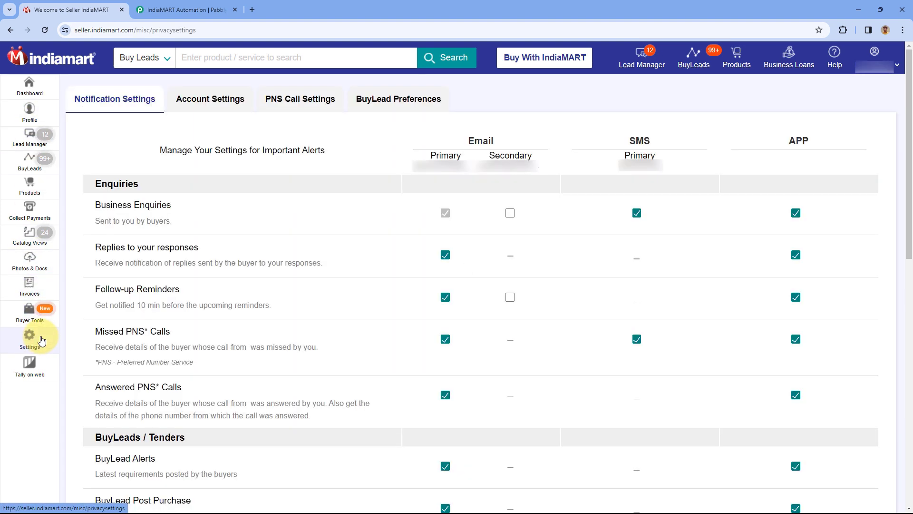
left_click(203, 107)
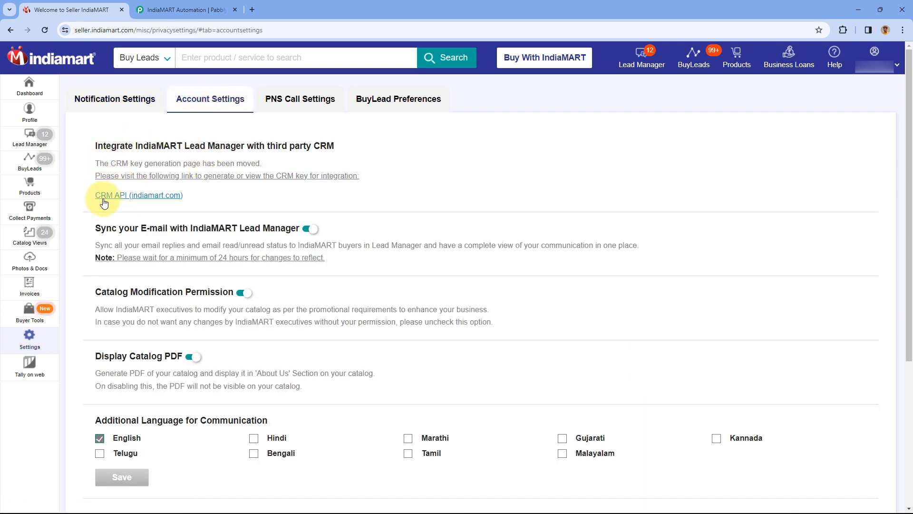
left_click(132, 197)
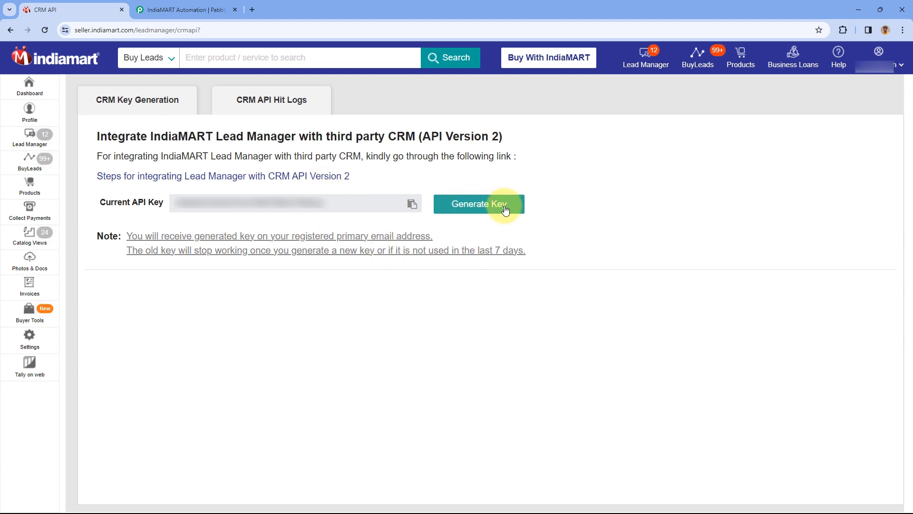
left_click(412, 204)
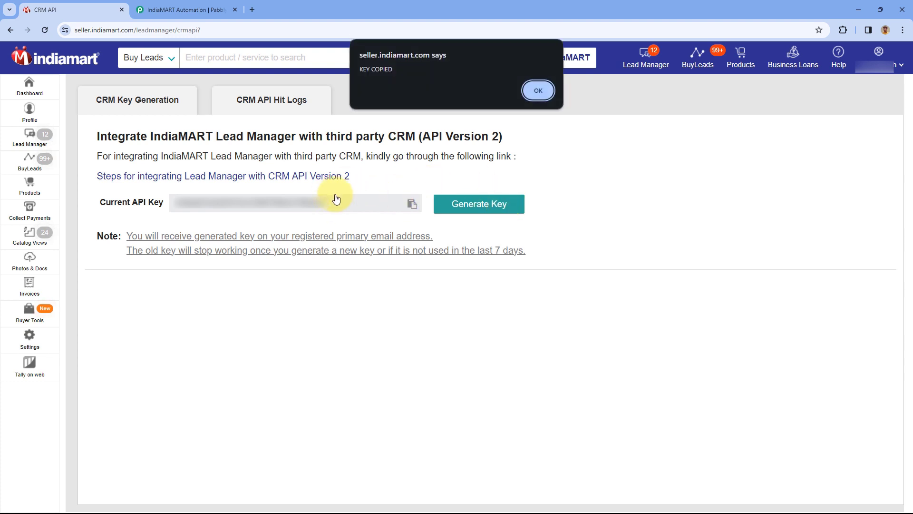
left_click(537, 91)
left_click(185, 10)
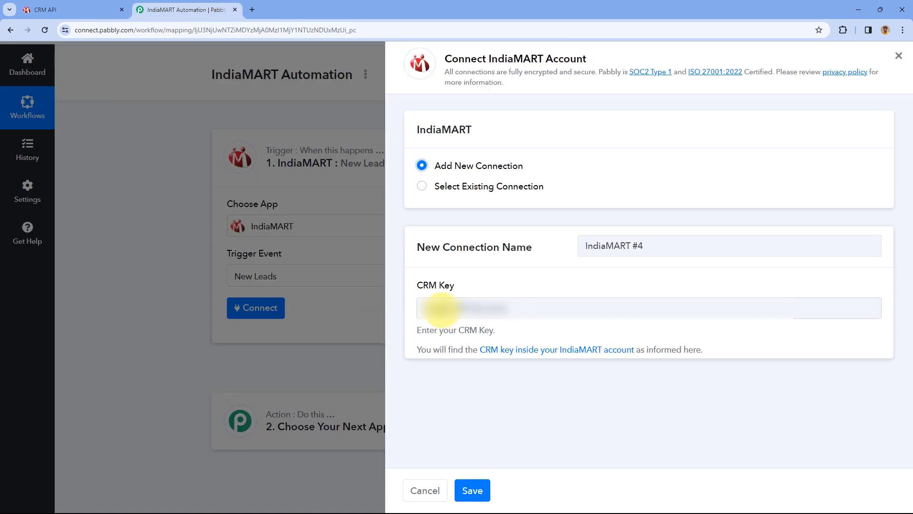
Paste the CRM key into the IndiaMART connection and save it.
right_click(435, 309)
left_click(467, 200)
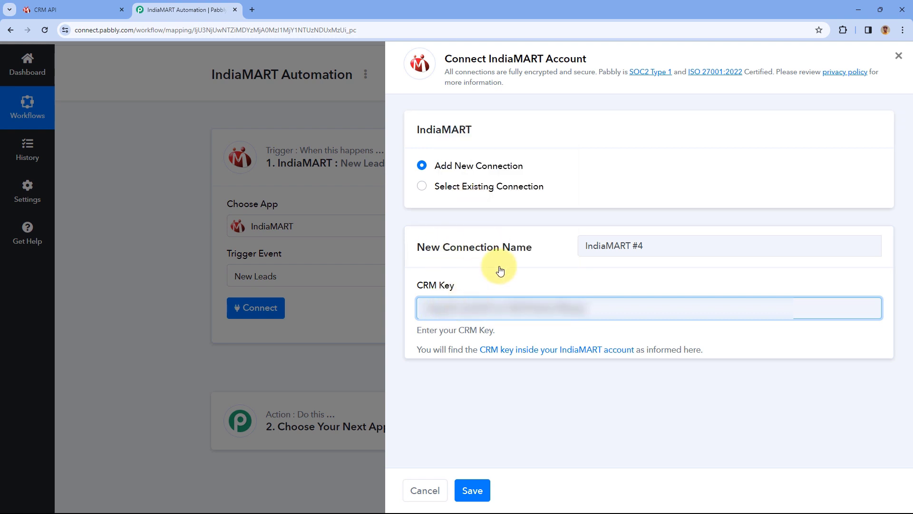
left_click(472, 490)
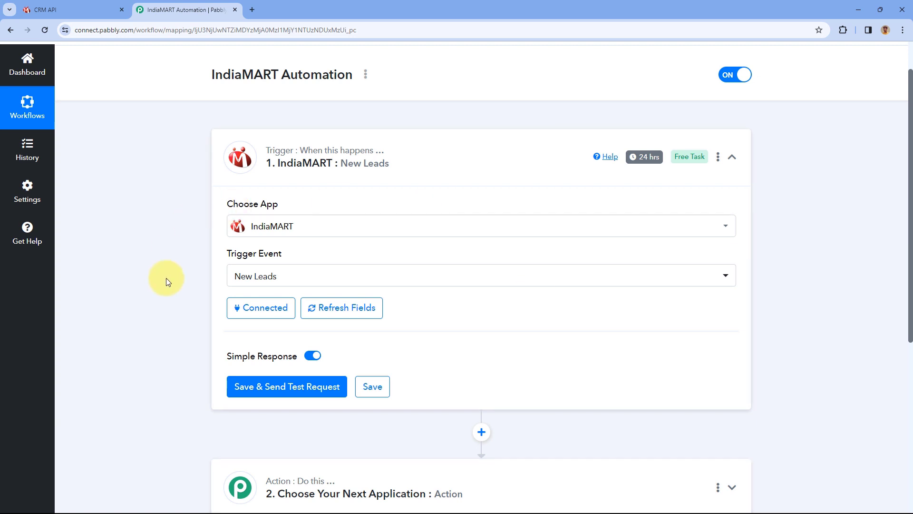
scroll(182, 260, "down", 1)
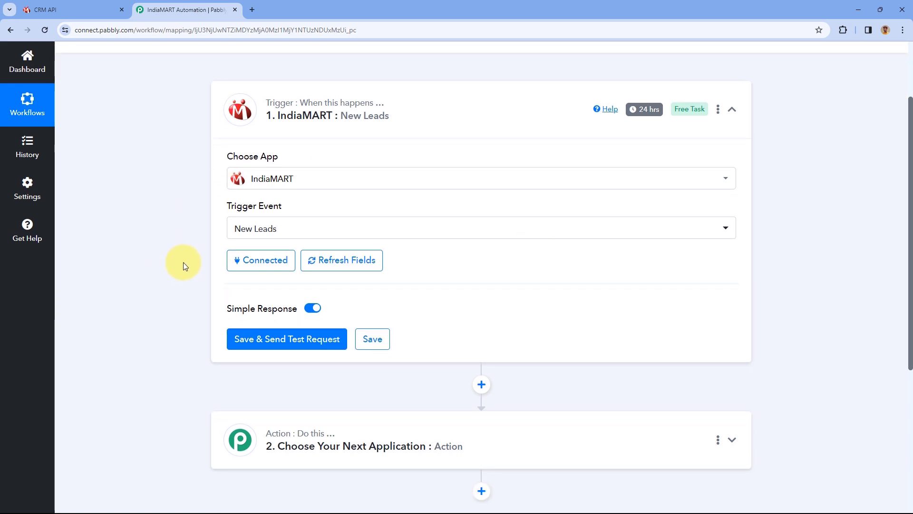
scroll(189, 250, "down", 2)
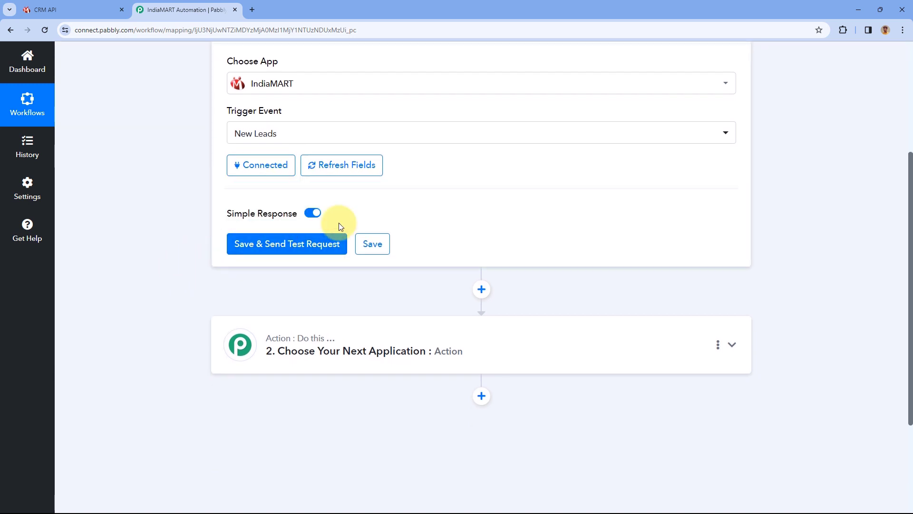
Send a test request and review the lead's subject, query ID, Madhya Pradesh state, mobile and email.
left_click(295, 243)
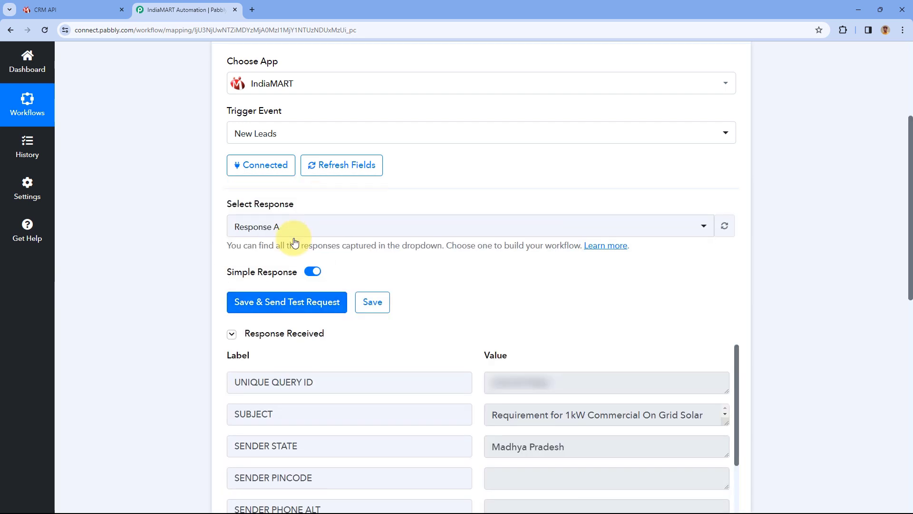
scroll(464, 263, "down", 2)
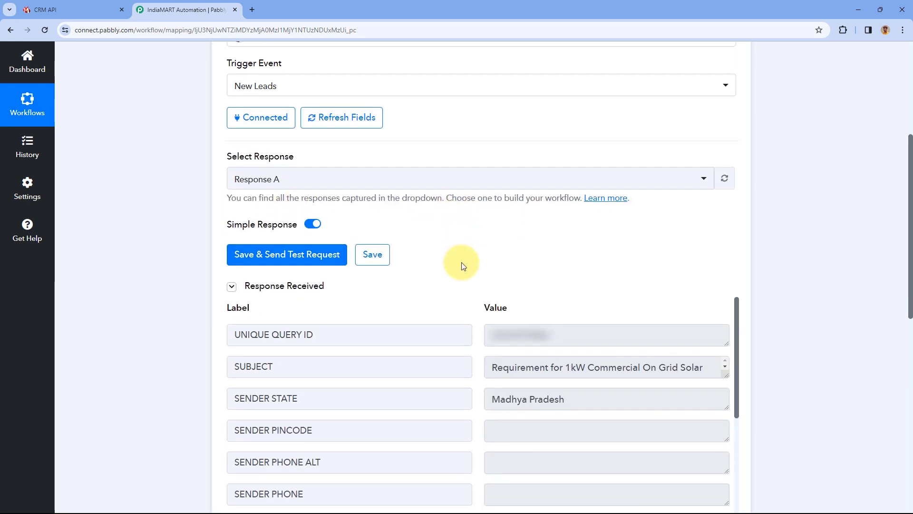
scroll(455, 224, "down", 3)
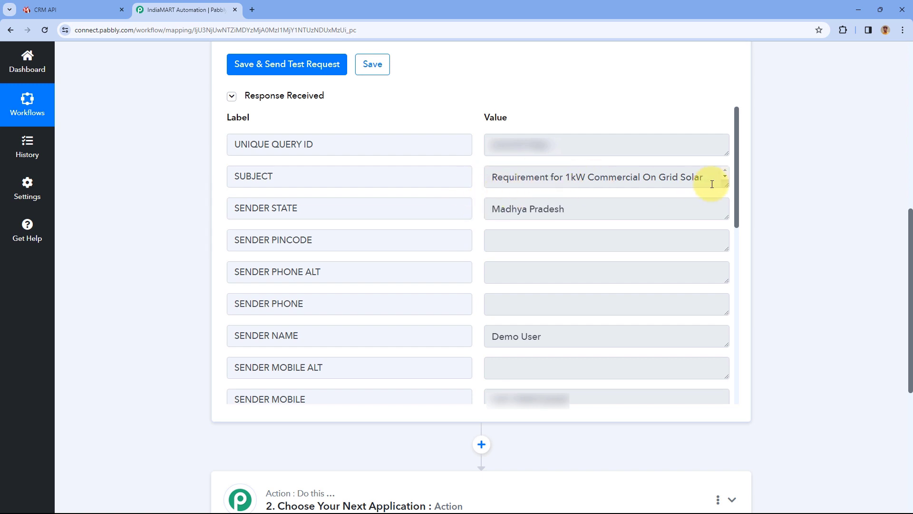
left_click_drag(726, 184, 727, 215)
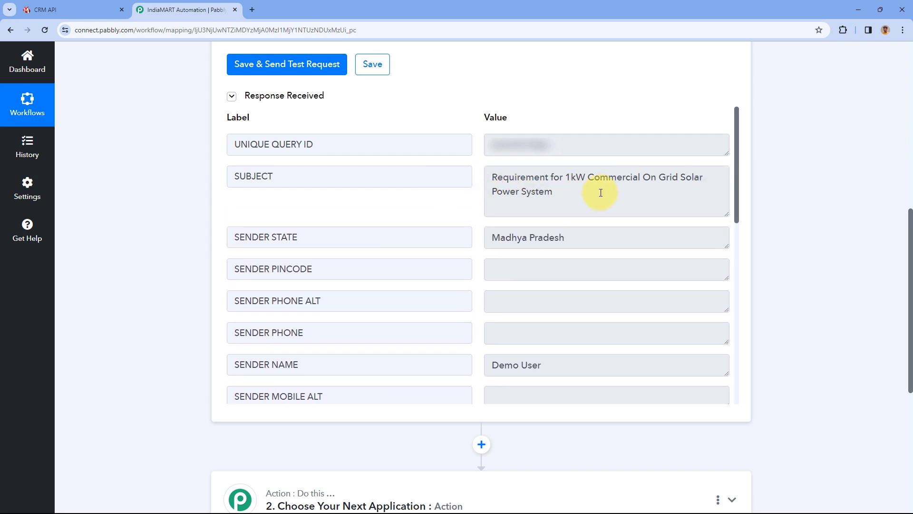
double_click(567, 148)
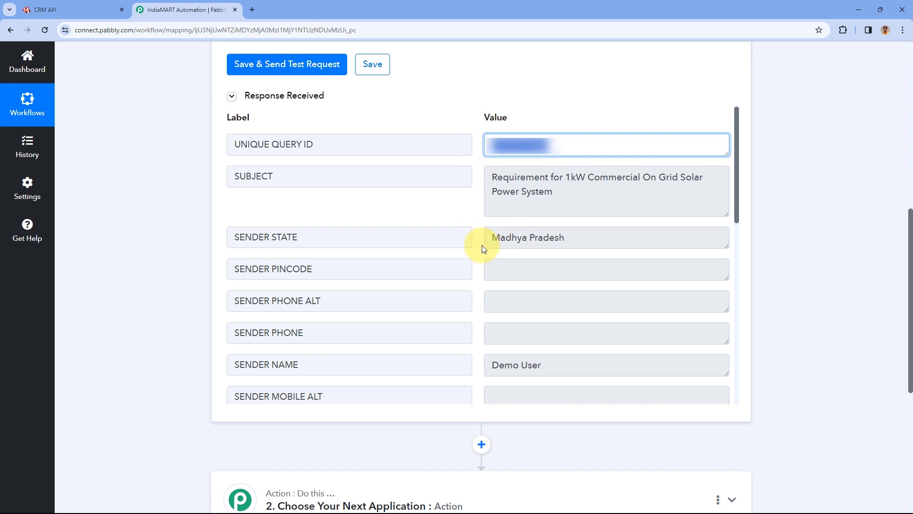
left_click_drag(494, 235, 577, 234)
left_click(578, 234)
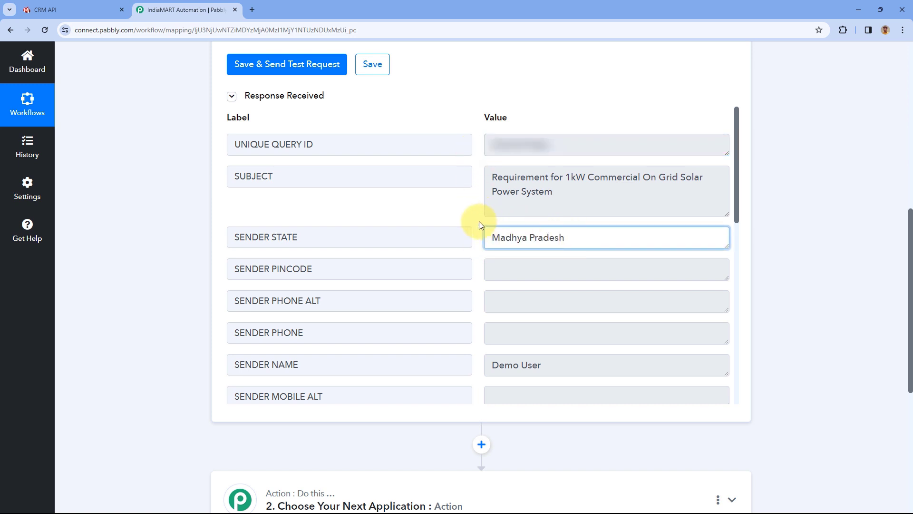
left_click(477, 220)
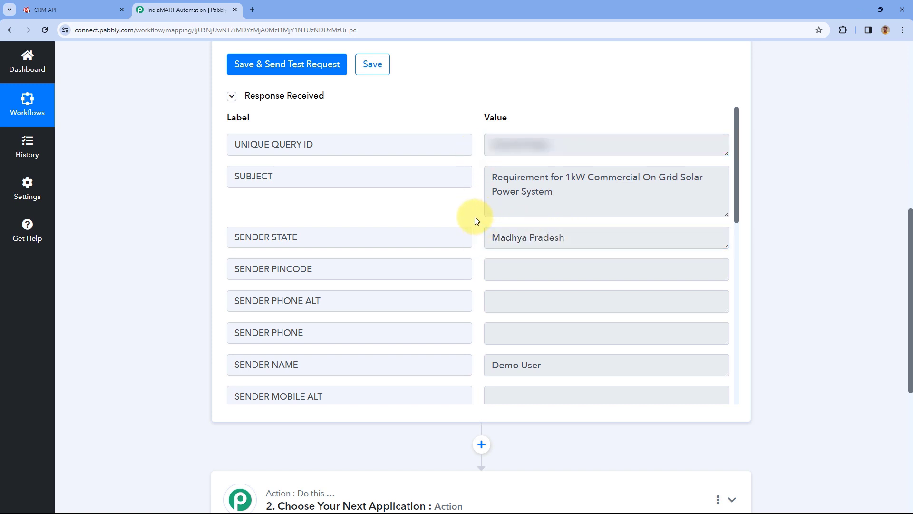
scroll(475, 217, "down", 2)
left_click_drag(542, 268, 492, 268)
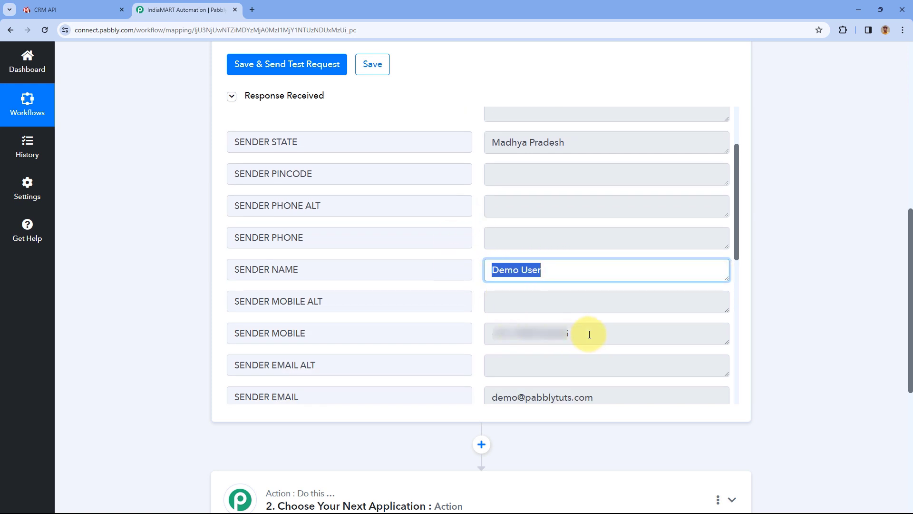
left_click_drag(589, 334, 477, 331)
left_click_drag(600, 398, 498, 395)
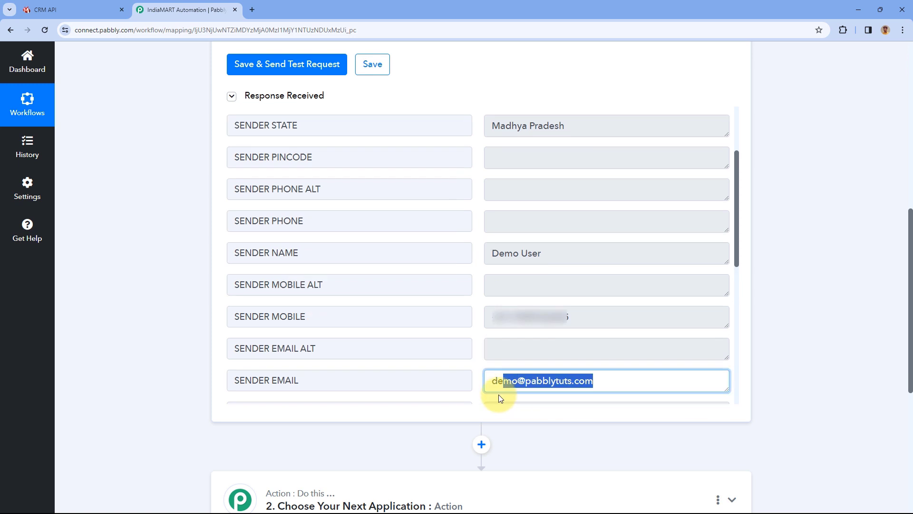
left_click(473, 294)
Review the lead's Bhopal address and query message, then collapse the IndiaMART trigger step.
scroll(479, 296, "down", 2)
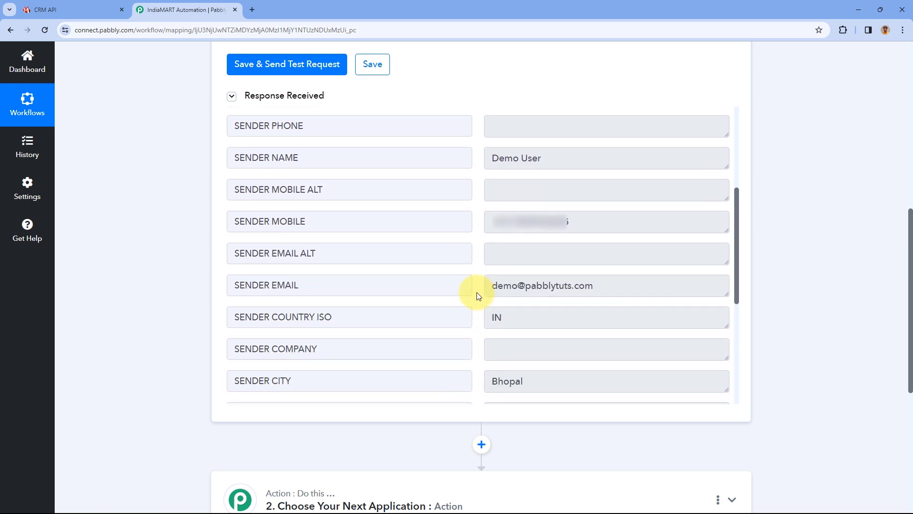
scroll(479, 295, "down", 4)
left_click_drag(542, 193, 480, 203)
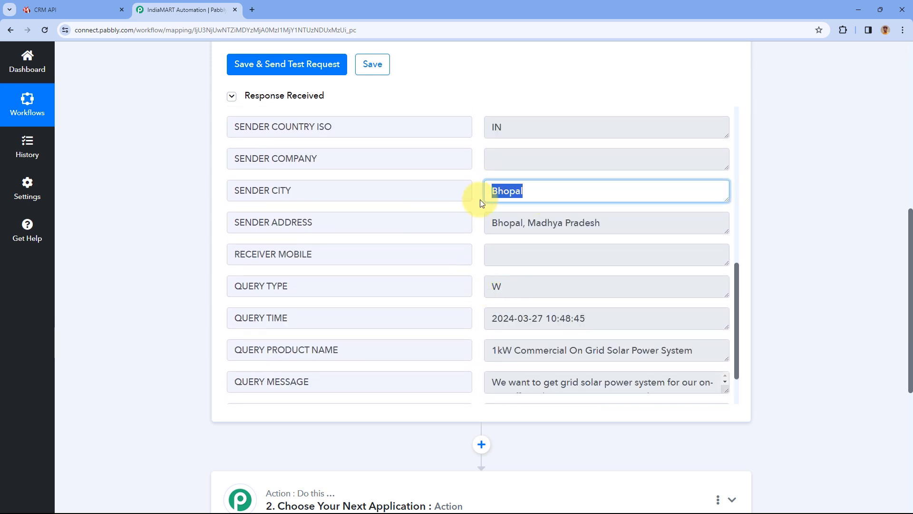
left_click_drag(603, 220, 487, 223)
left_click(479, 219)
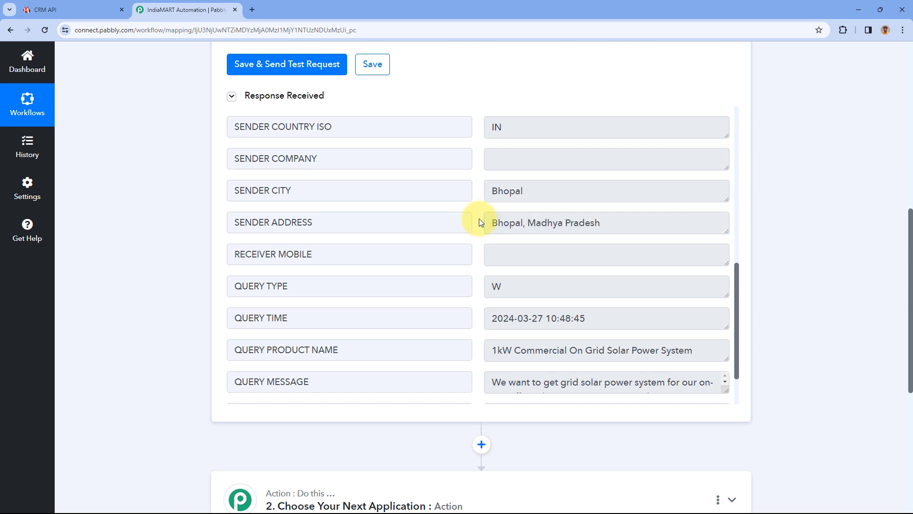
scroll(478, 219, "down", 2)
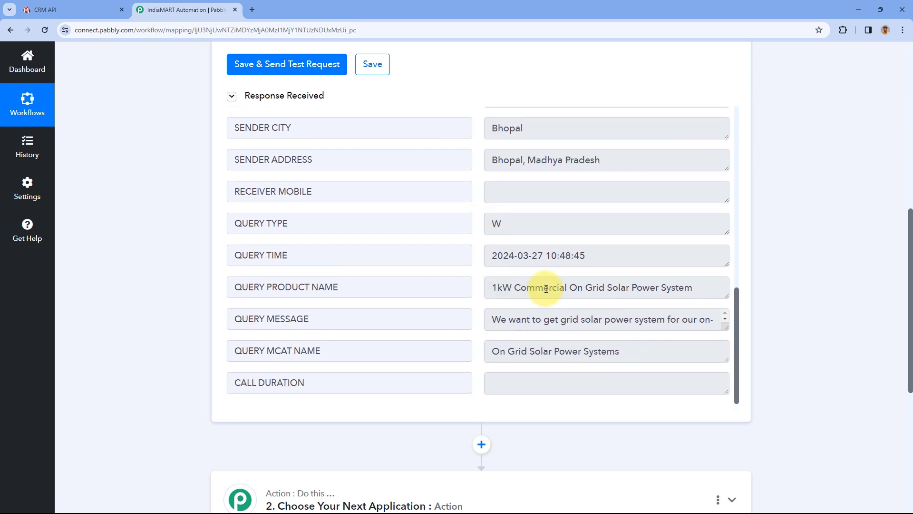
scroll(630, 288, "down", 2)
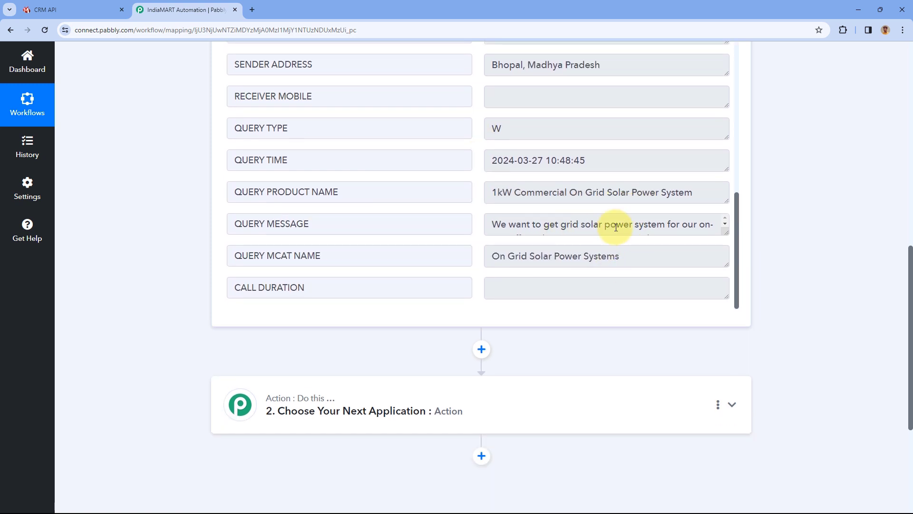
left_click_drag(722, 231, 726, 282)
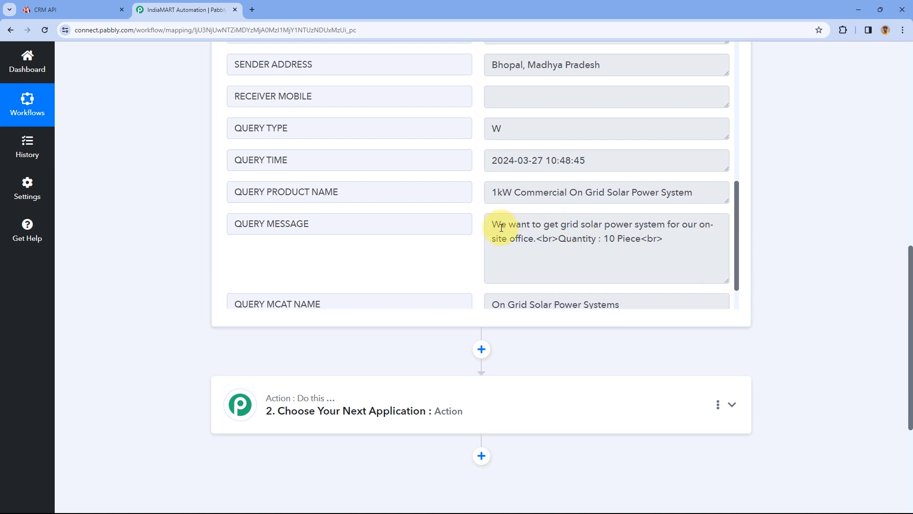
scroll(485, 350, "up", 10)
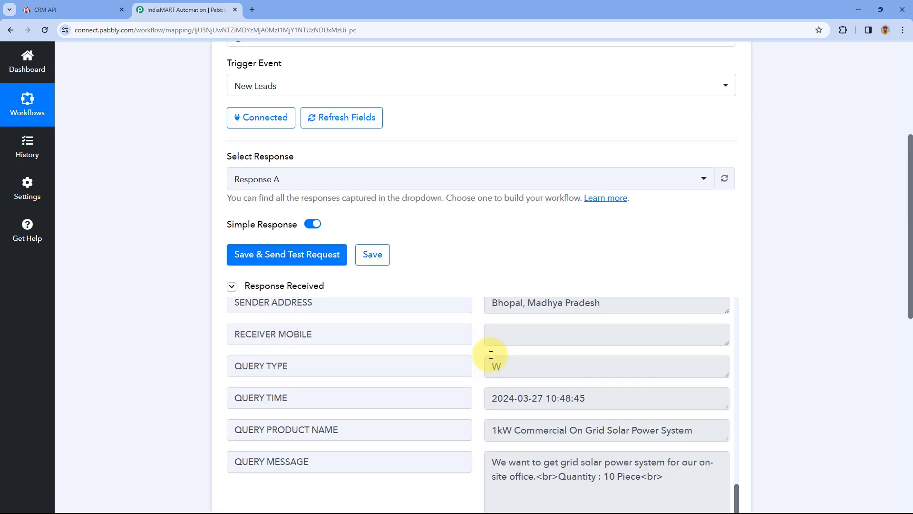
scroll(476, 348, "up", 6)
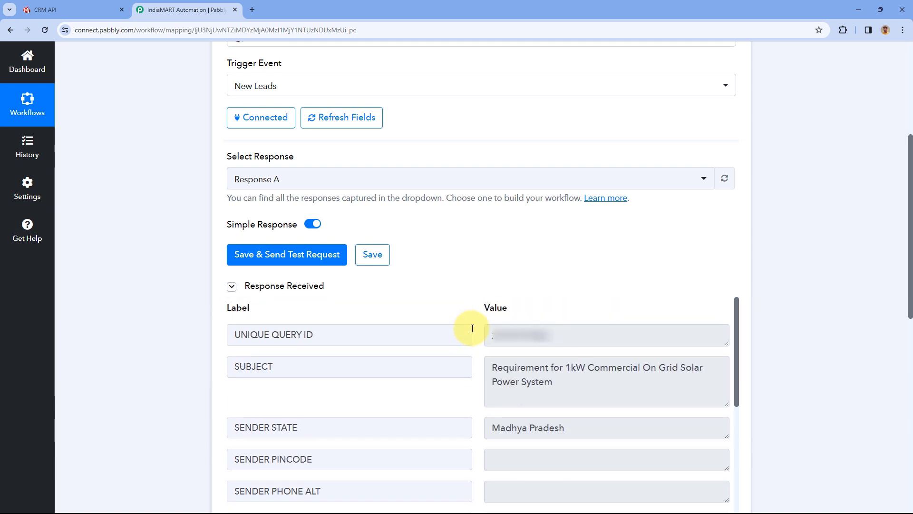
scroll(409, 290, "up", 5)
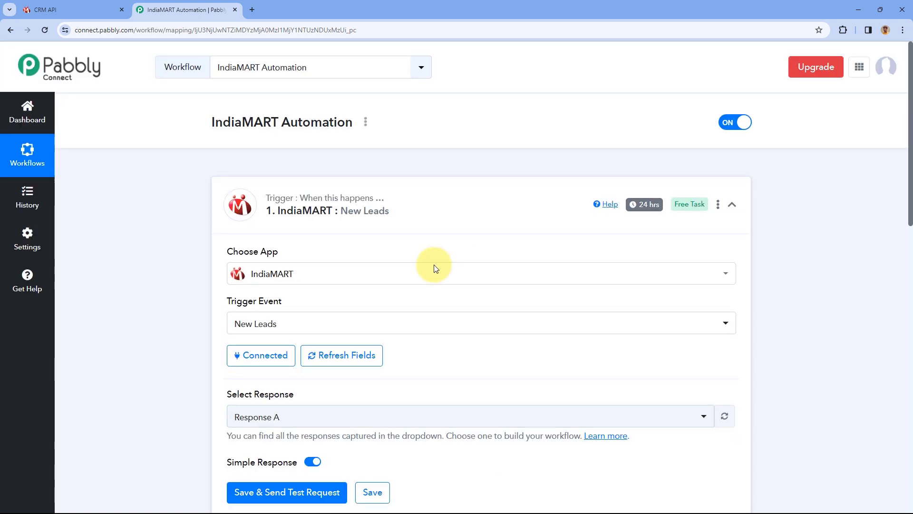
left_click(464, 198)
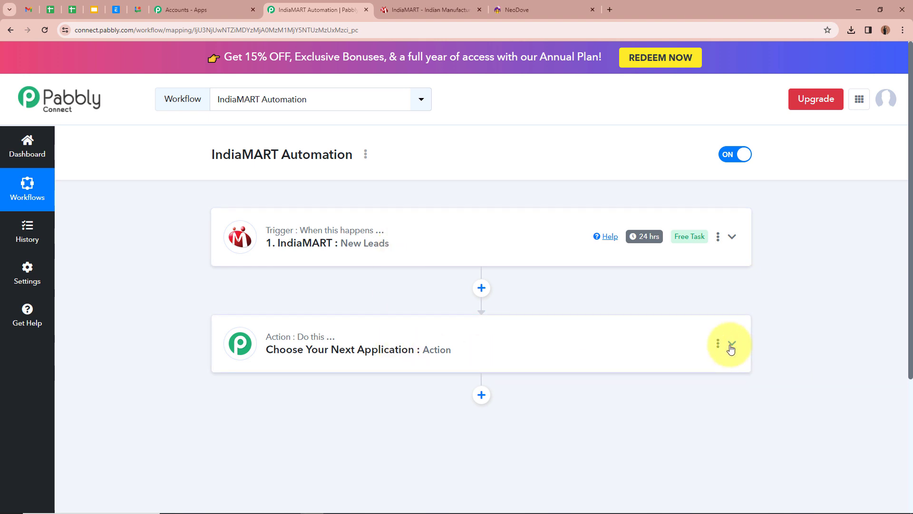
Search 'NeoD' in the action step's app list and choose NeoDove.
left_click(731, 343)
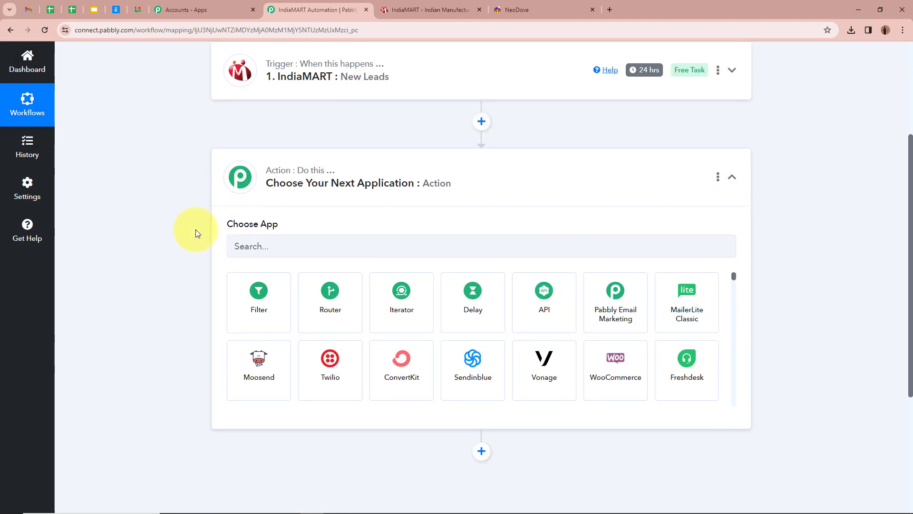
left_click(273, 253)
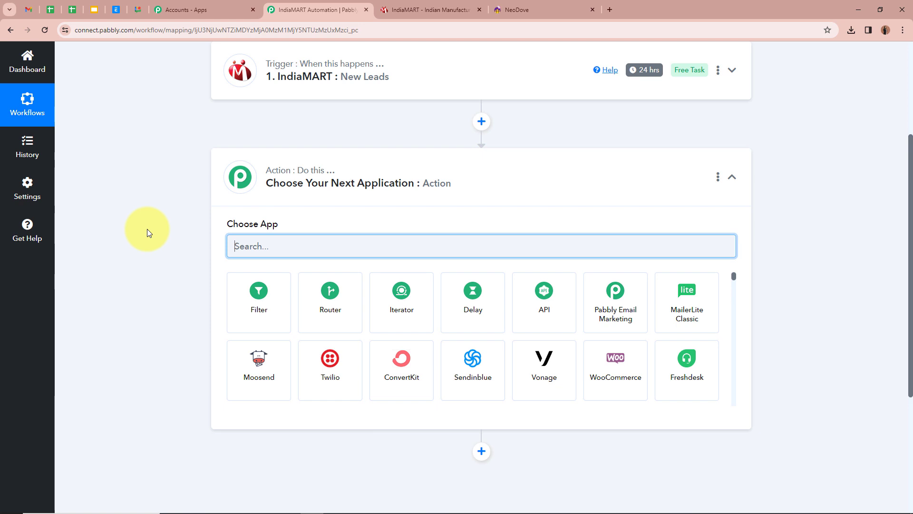
type("NeoD")
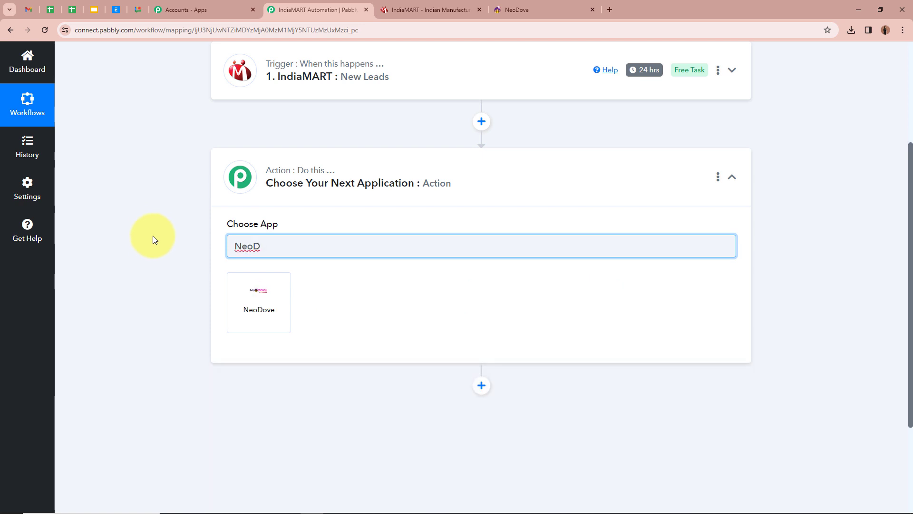
left_click(243, 312)
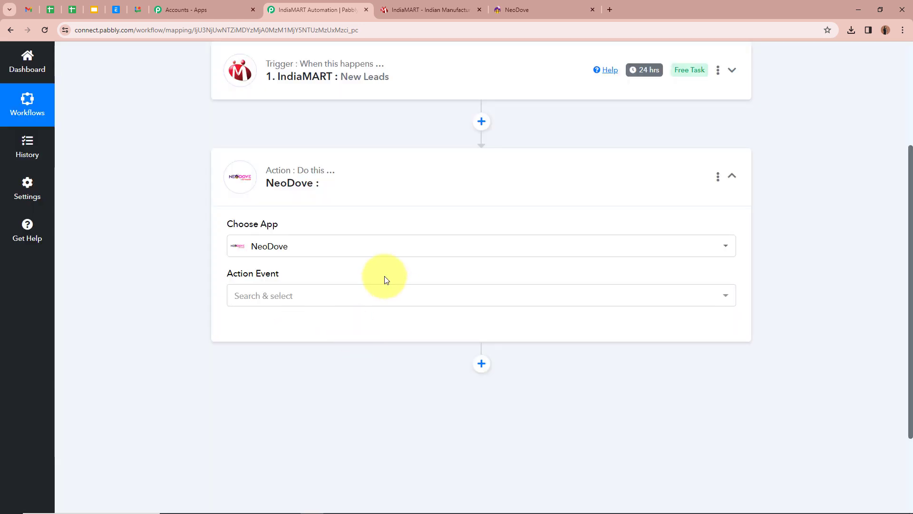
Set the NeoDove action event to Create Lead.
left_click(408, 297)
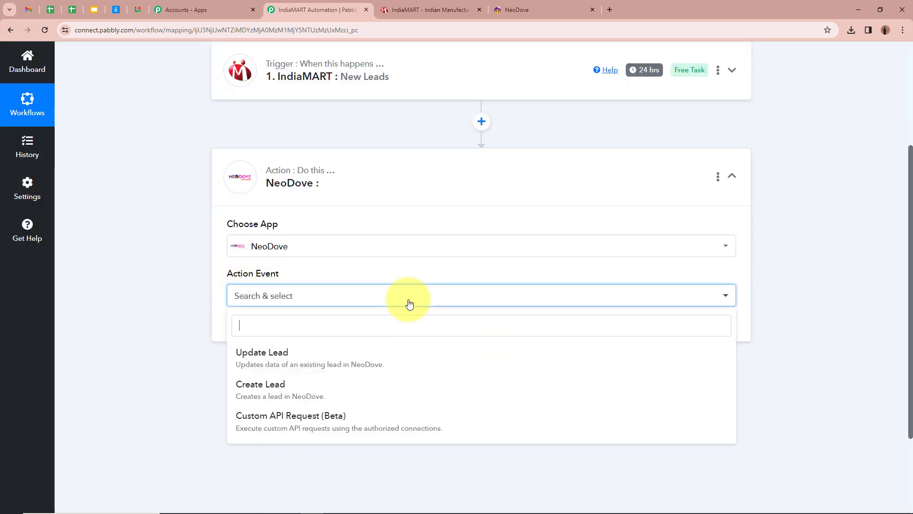
left_click(377, 396)
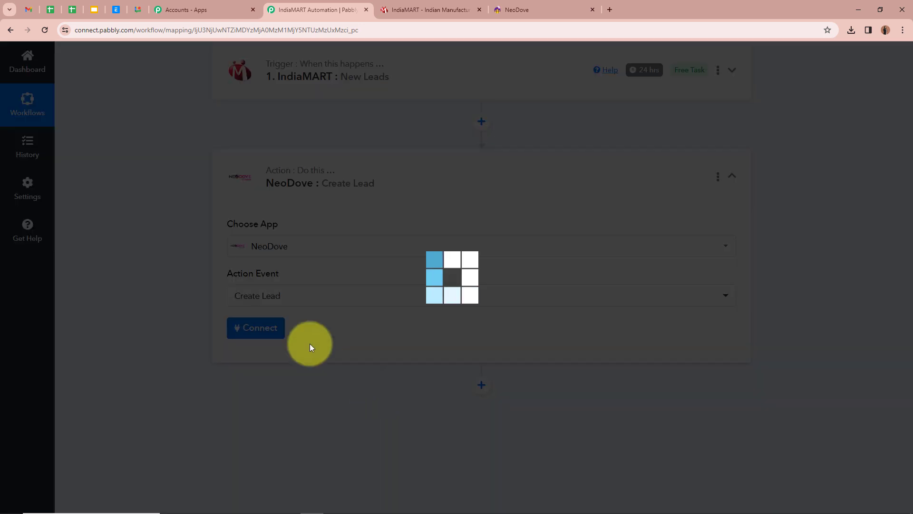
scroll(130, 255, "up", 3)
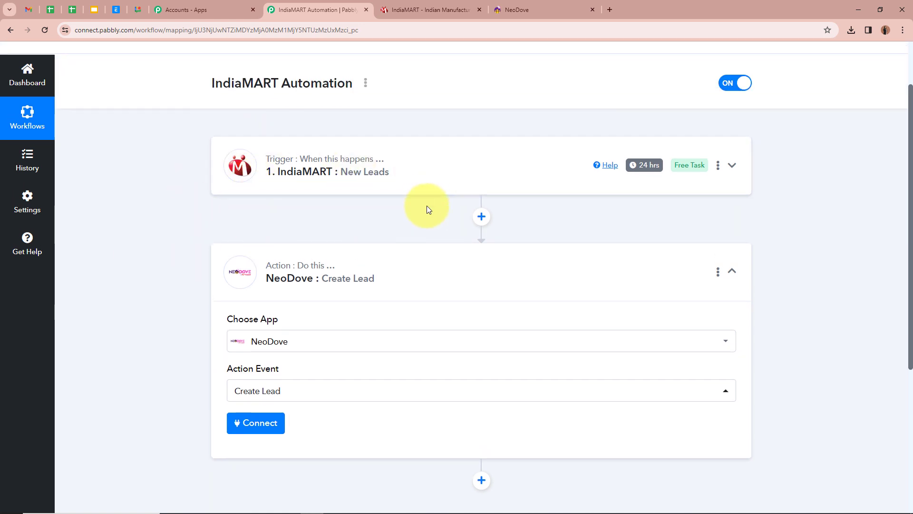
scroll(426, 206, "down", 2)
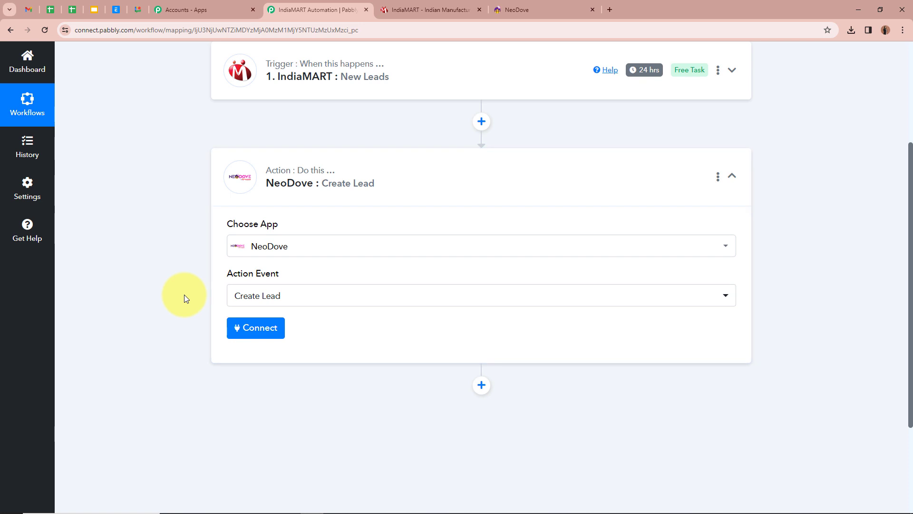
Connect the NeoDove account, check the Integration ID field, and switch to the NeoDove tab.
left_click(261, 327)
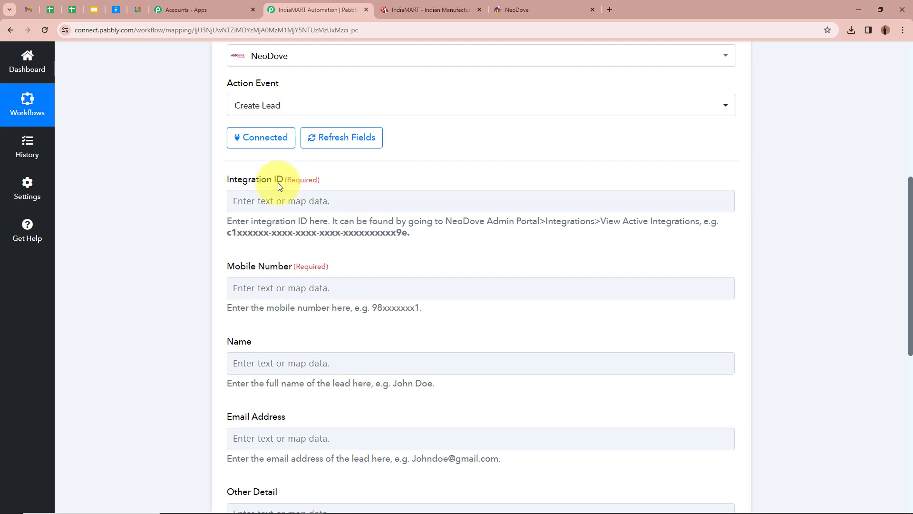
triple_click(281, 177)
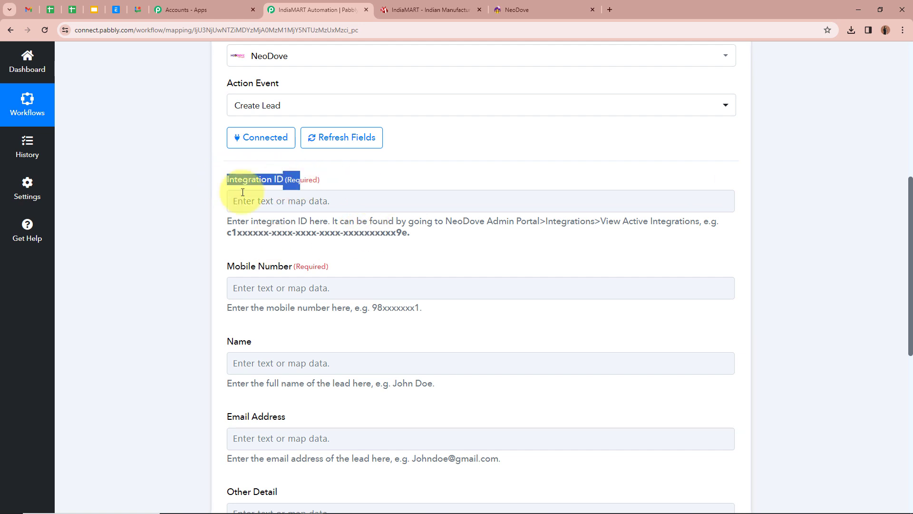
left_click(160, 196)
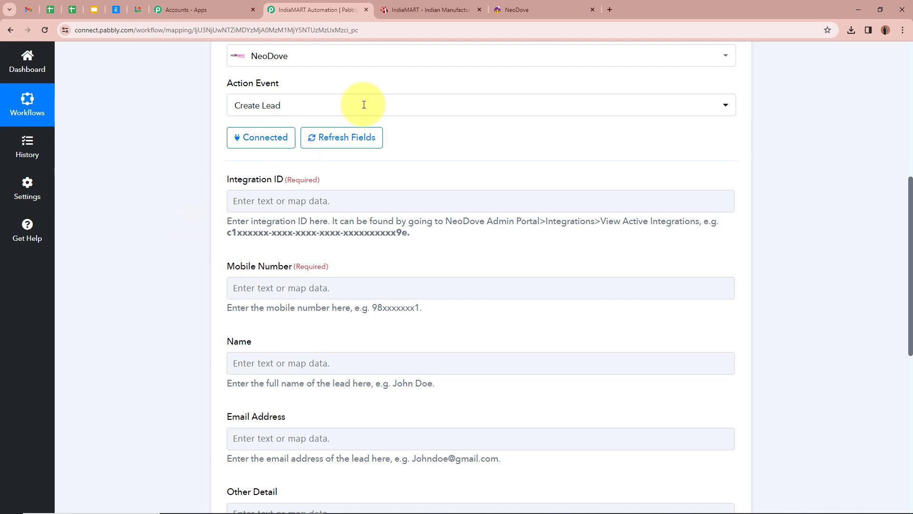
left_click(549, 4)
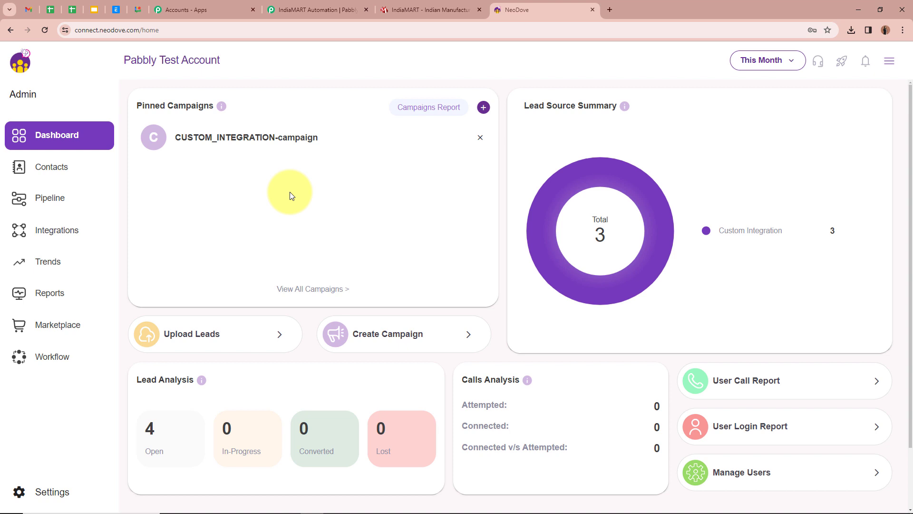
Copy the CUSTOM_INTEGRATION's integration ID from its endpoint URL in NeoDove's Active Integrations.
left_click(42, 238)
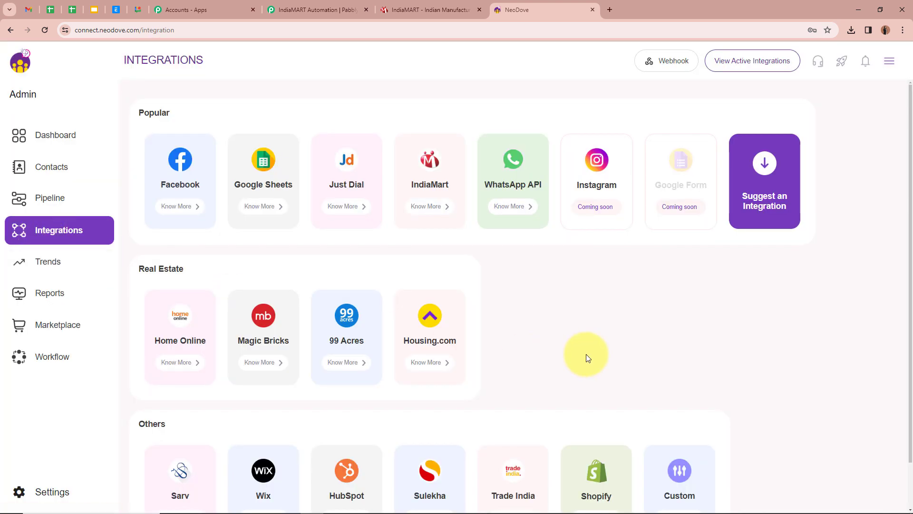
left_click(756, 67)
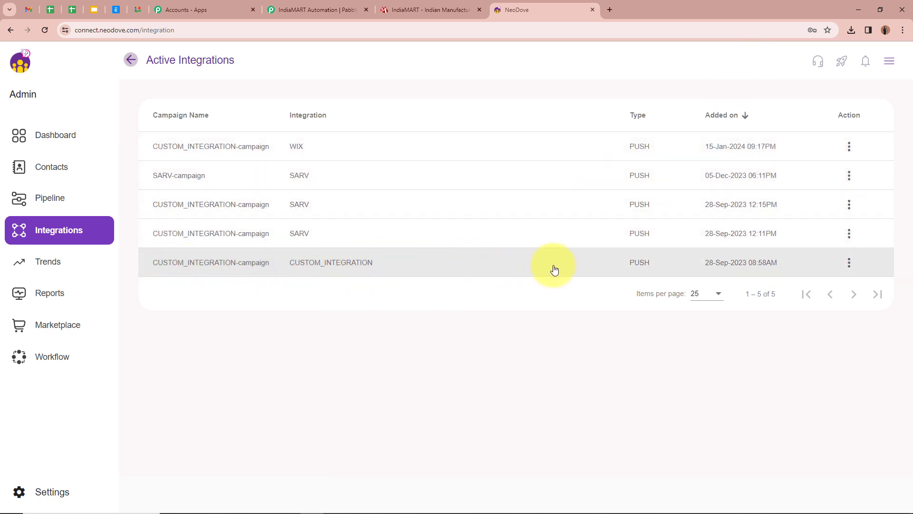
left_click(737, 270)
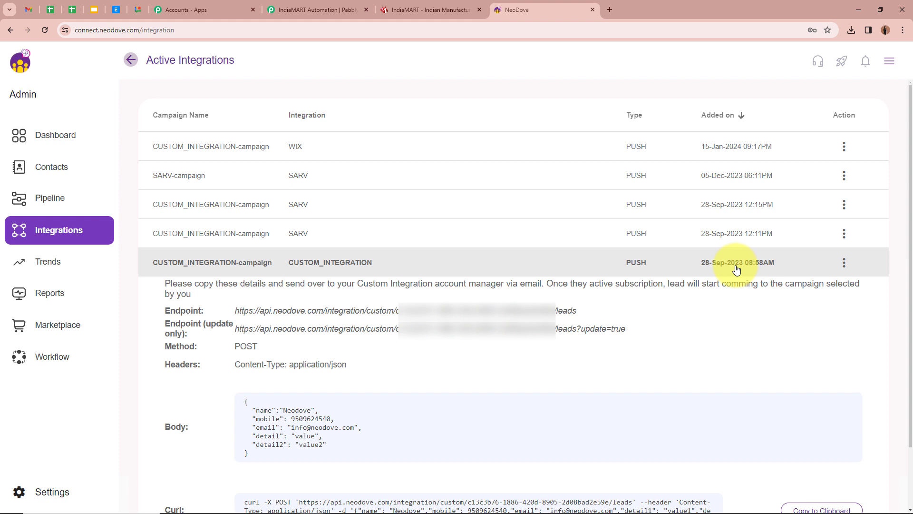
scroll(721, 314, "down", 2)
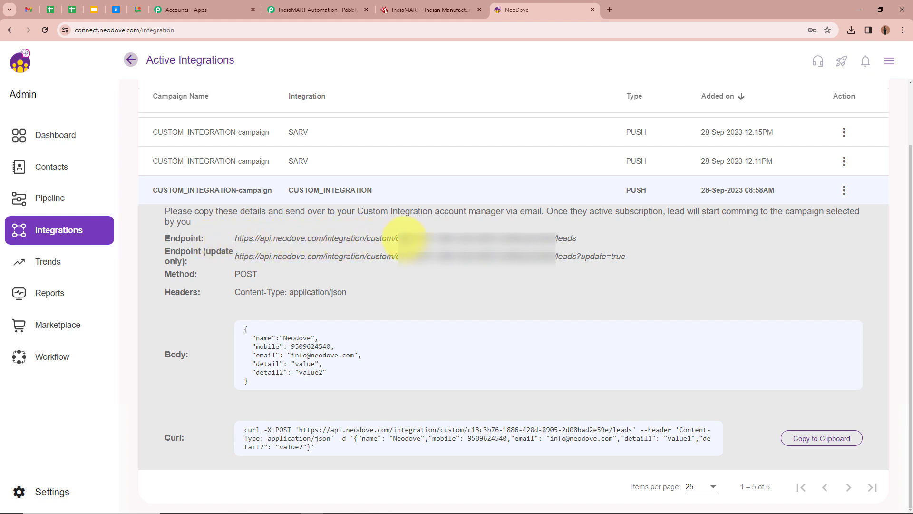
left_click_drag(395, 240, 552, 238)
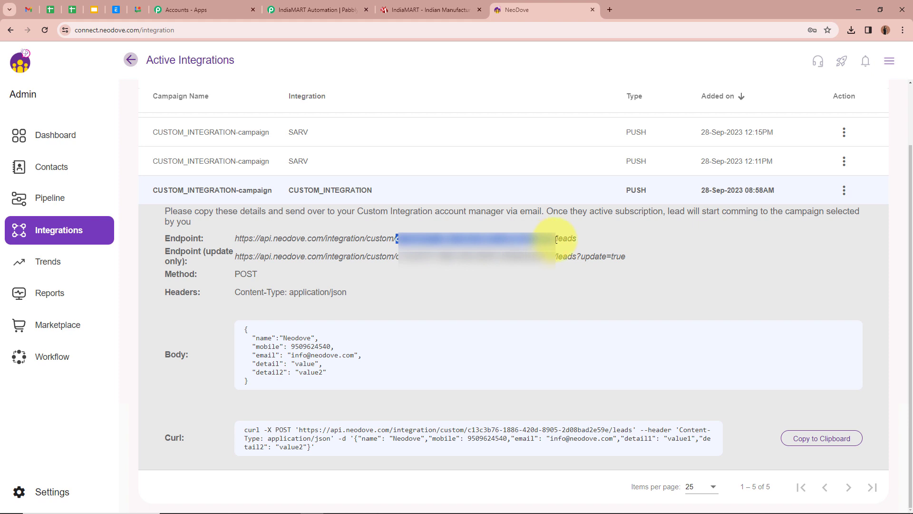
left_click(305, 9)
left_click(375, 207)
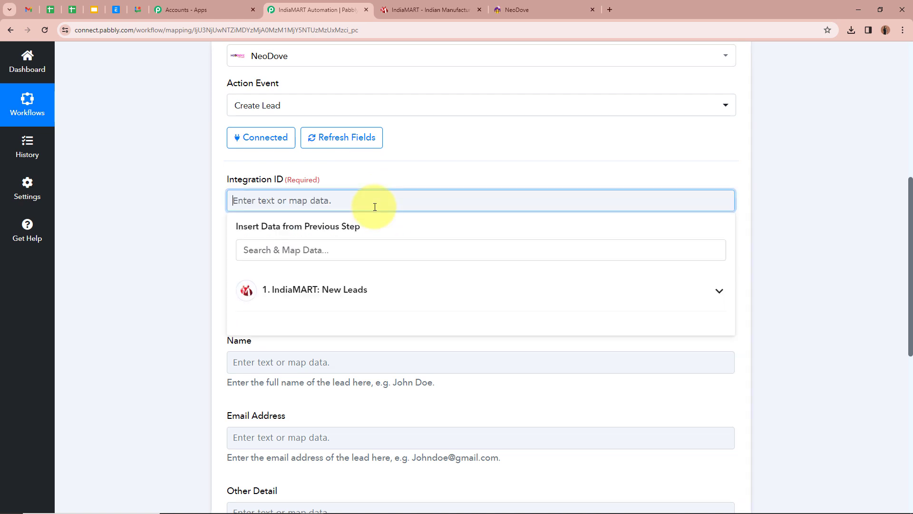
Paste the integration ID into Integration ID and map Mobile Number to IndiaMART's SENDER MOBILE.
key("ctrl+v")
scroll(309, 191, "down", 2)
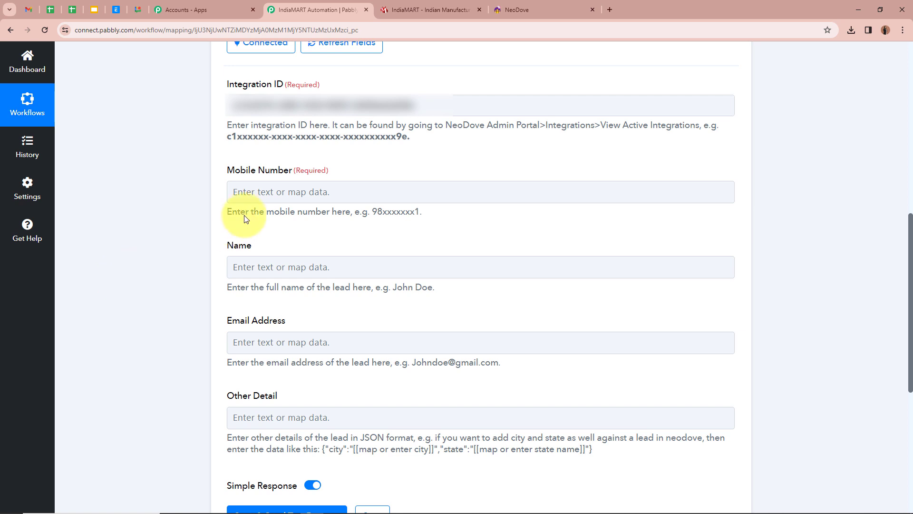
left_click(299, 188)
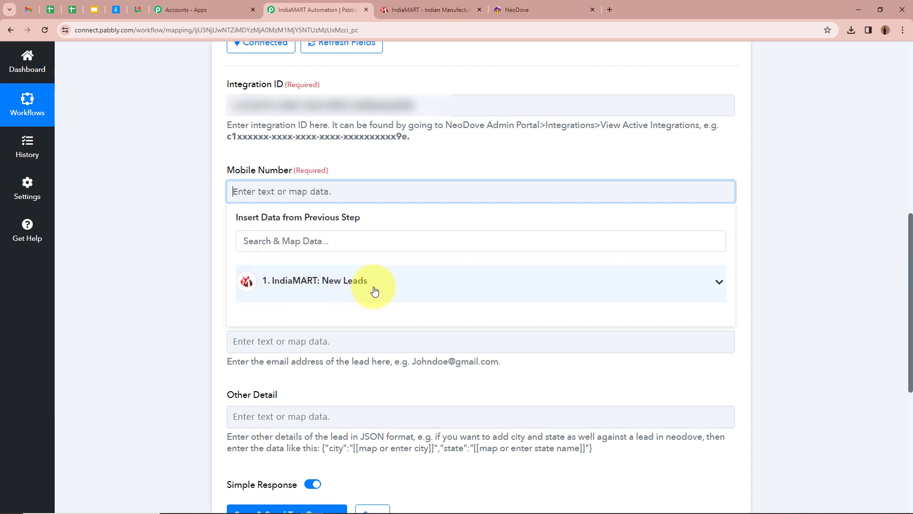
left_click(715, 283)
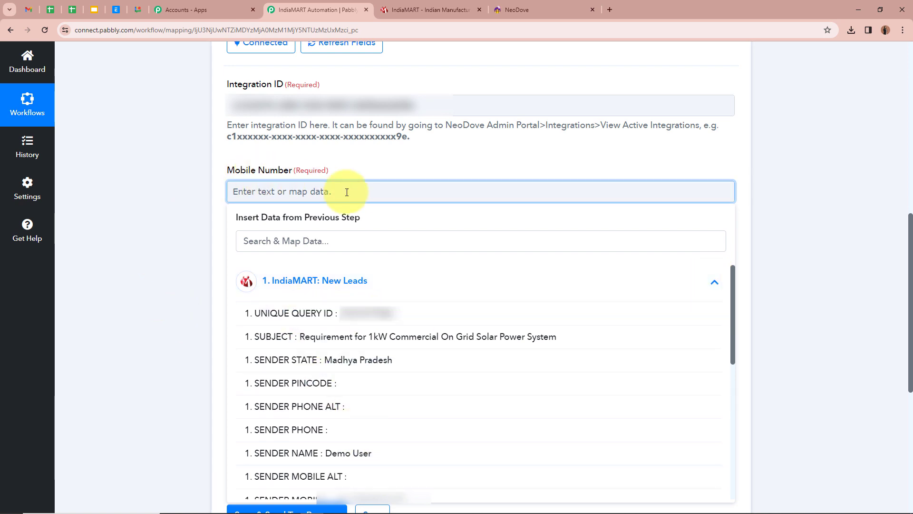
left_click(347, 241)
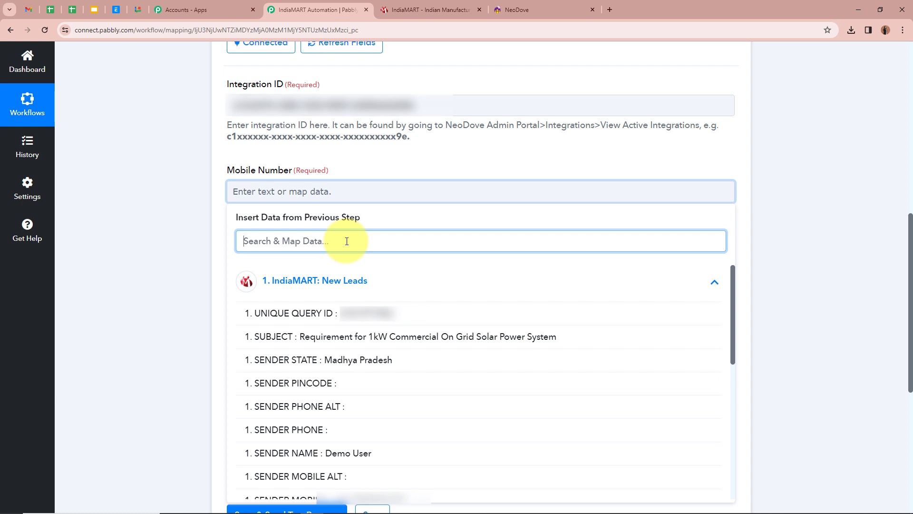
type("mO")
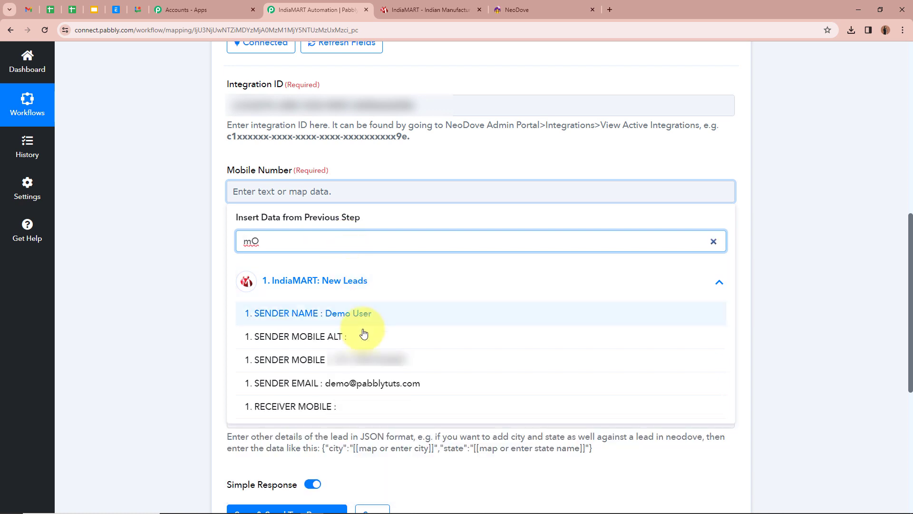
left_click(373, 359)
left_click(162, 275)
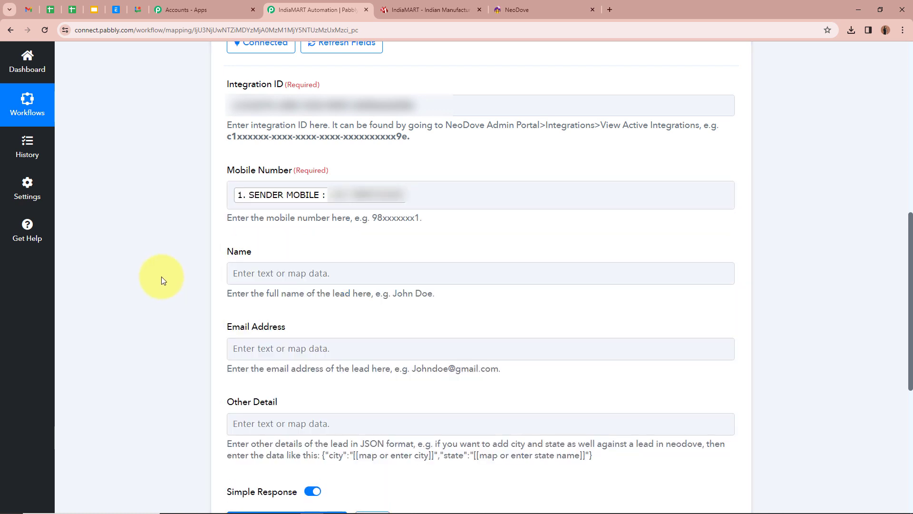
Map the lead's Name field to IndiaMART's SENDER NAME.
scroll(161, 276, "down", 1)
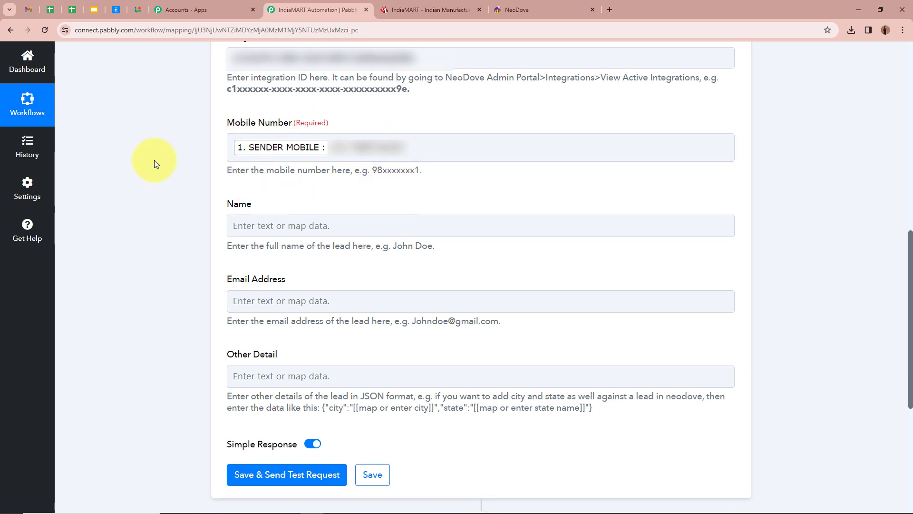
scroll(154, 159, "down", 1)
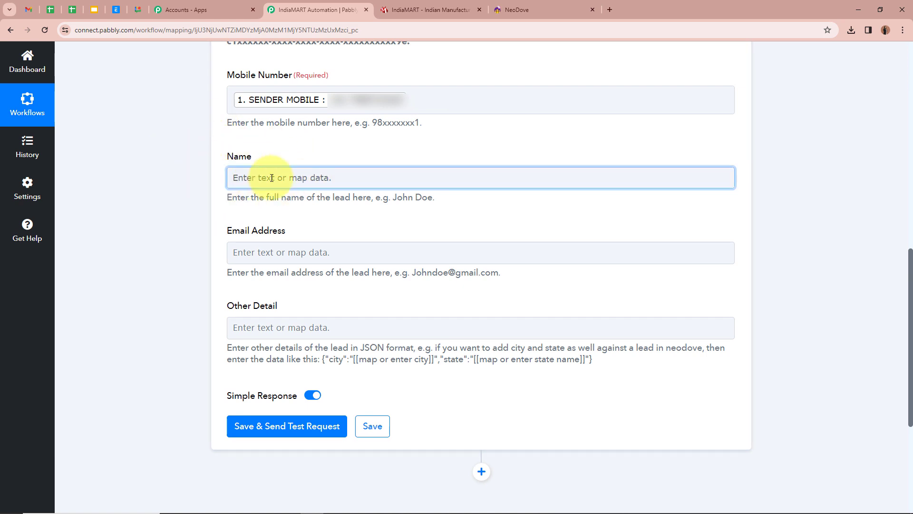
left_click(318, 176)
left_click(332, 227)
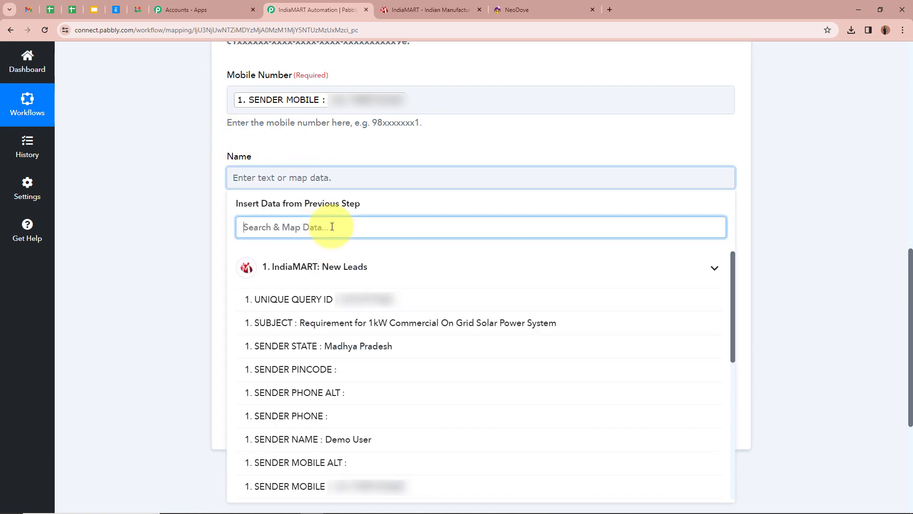
type("Name")
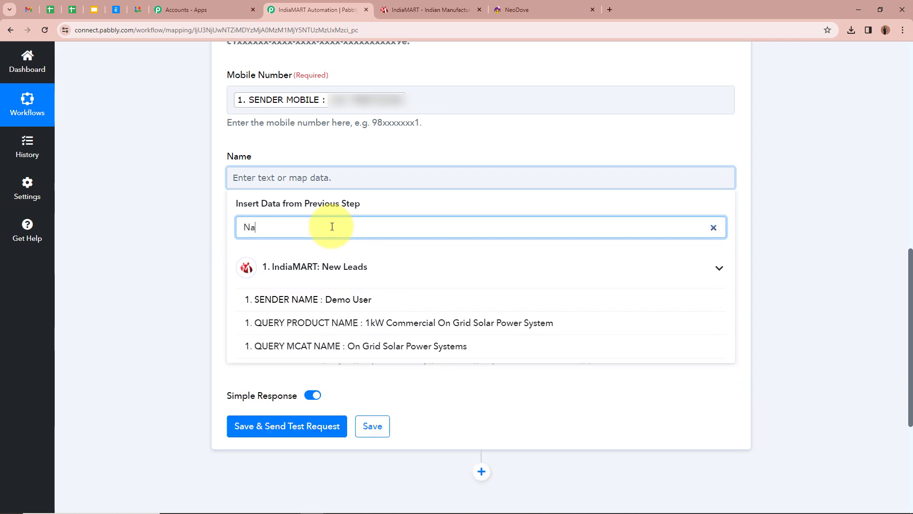
left_click(344, 304)
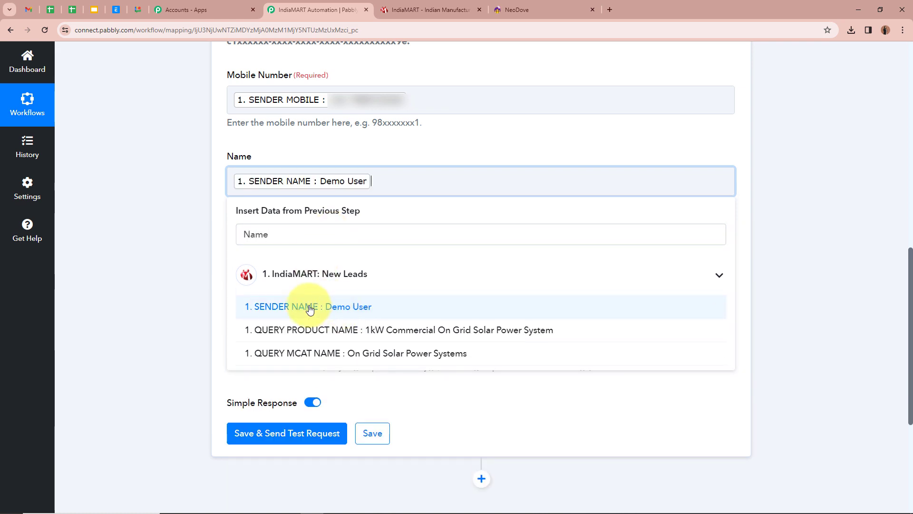
left_click(173, 304)
Map Email Address to SENDER EMAIL and leave Other Detail empty.
scroll(173, 303, "down", 2)
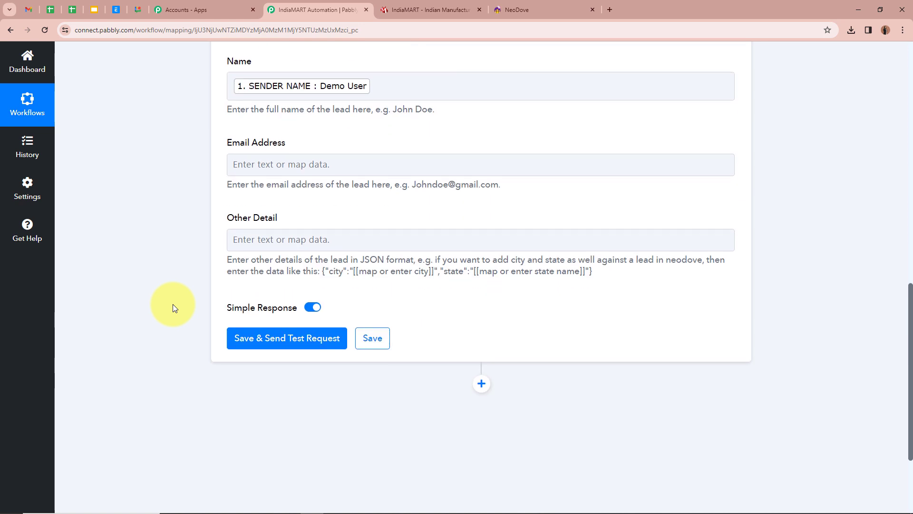
left_click(299, 166)
left_click(360, 213)
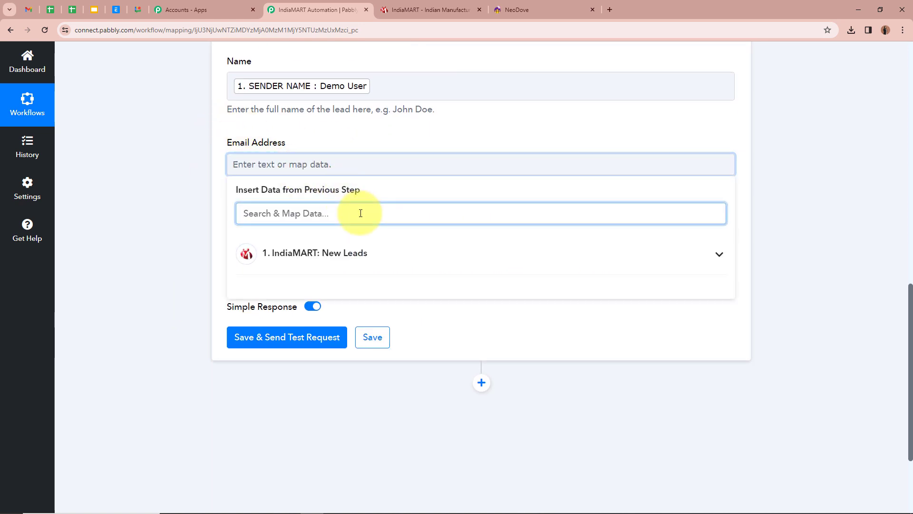
type("Email")
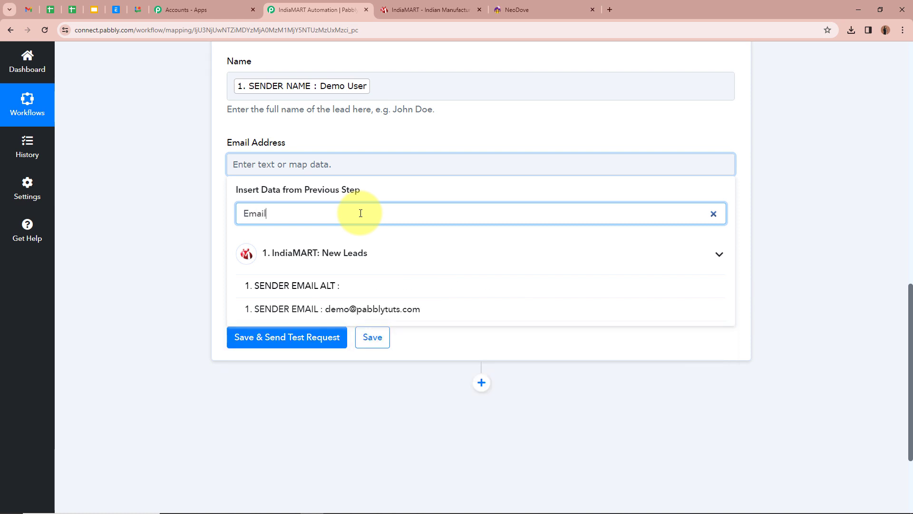
left_click(386, 316)
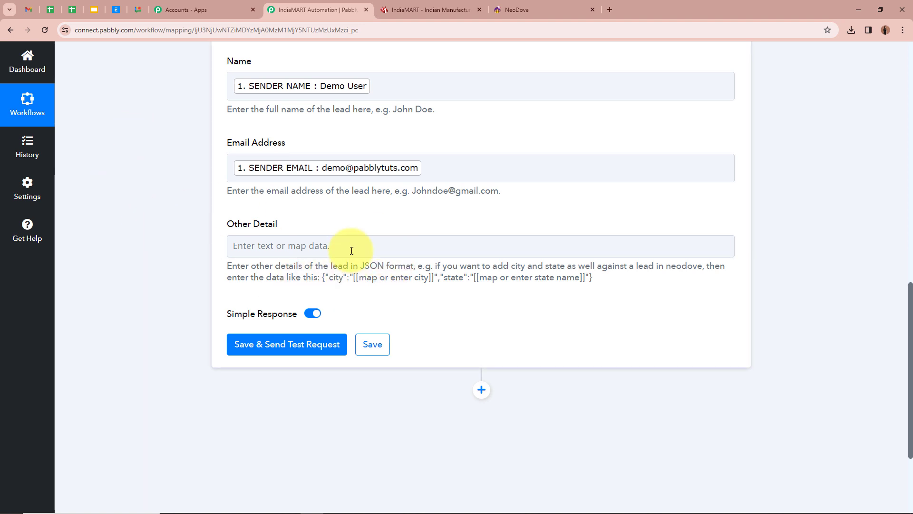
left_click(255, 246)
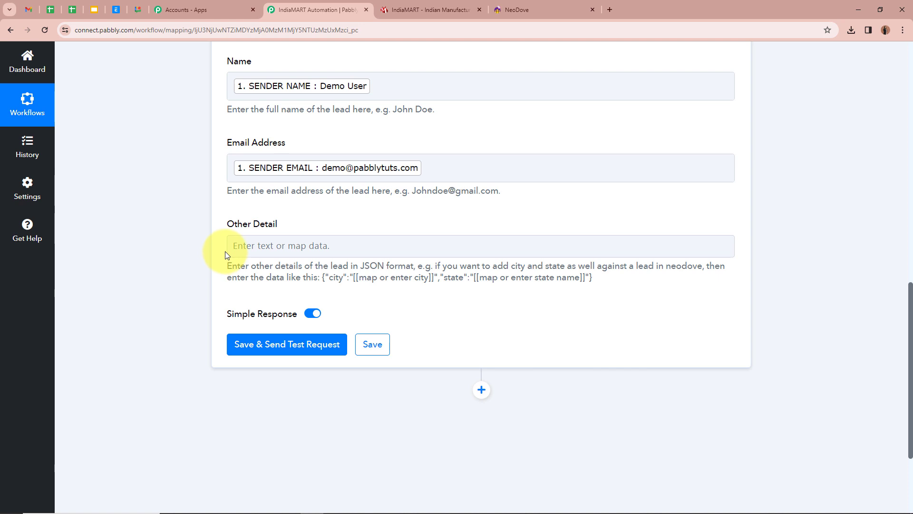
left_click_drag(322, 277, 343, 278)
left_click_drag(413, 277, 683, 279)
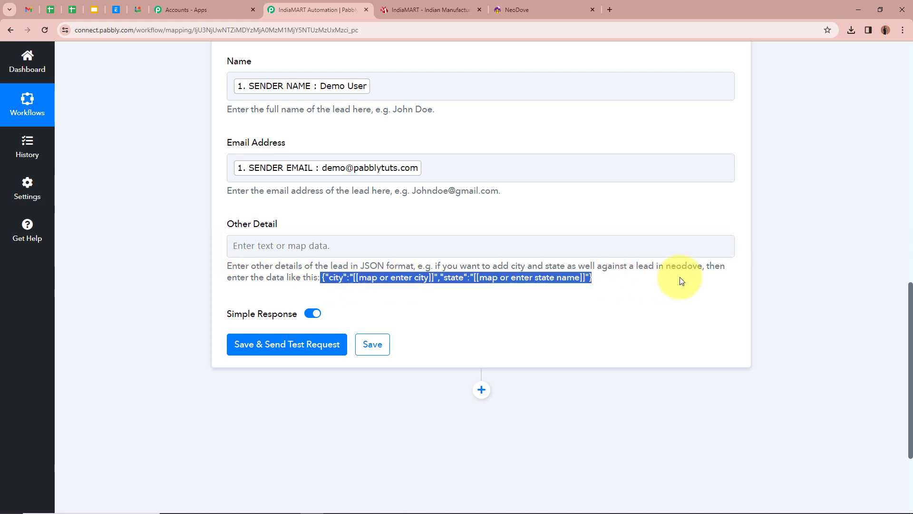
left_click(181, 240)
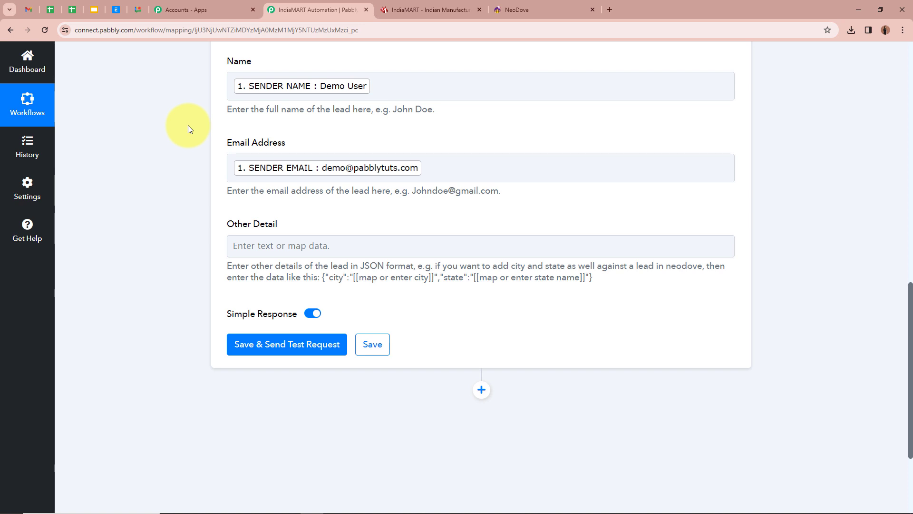
Save the NeoDove Create Lead step and confirm the test request response reads OK.
left_click(301, 354)
scroll(275, 379, "down", 3)
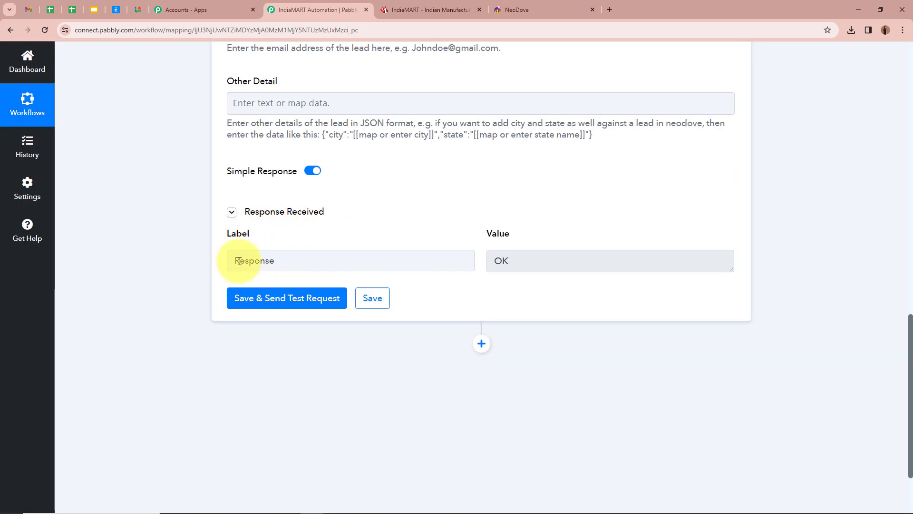
double_click(518, 258)
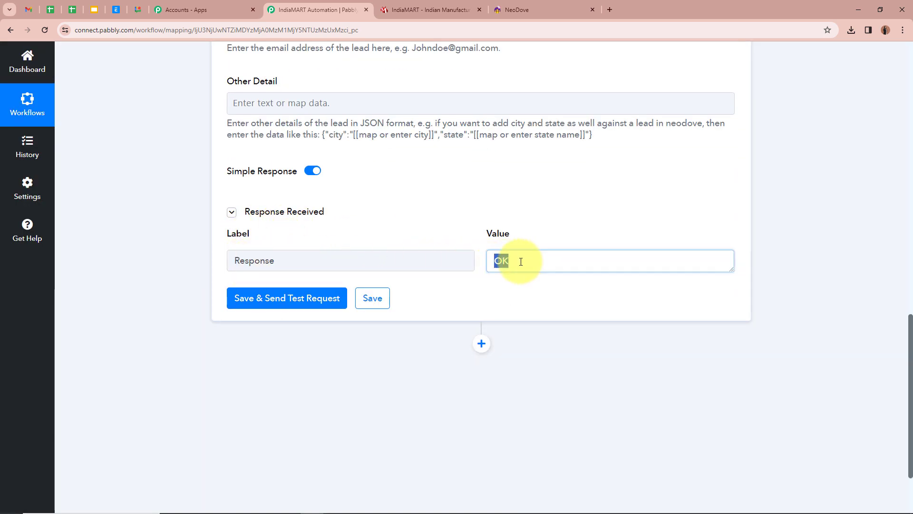
left_click(185, 257)
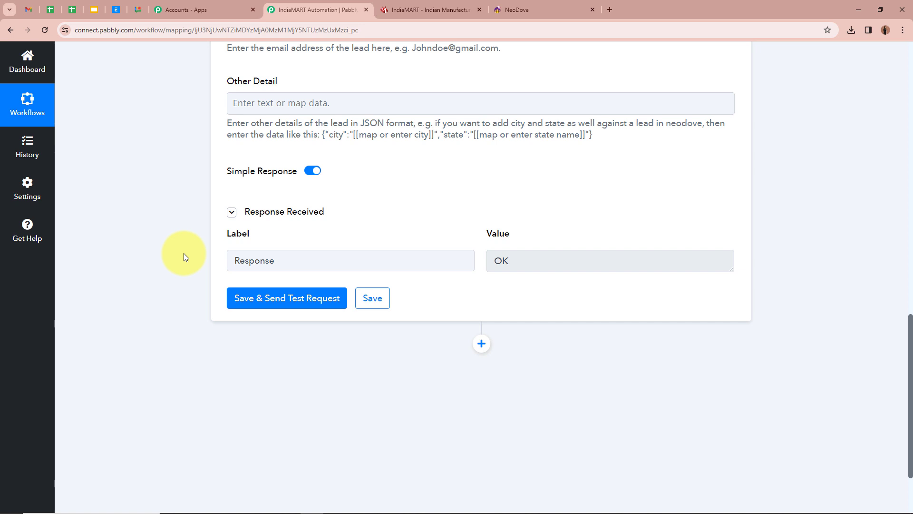
Reload NeoDove's Lead Summary Report and view the new Demo User lead's details.
left_click(561, 3)
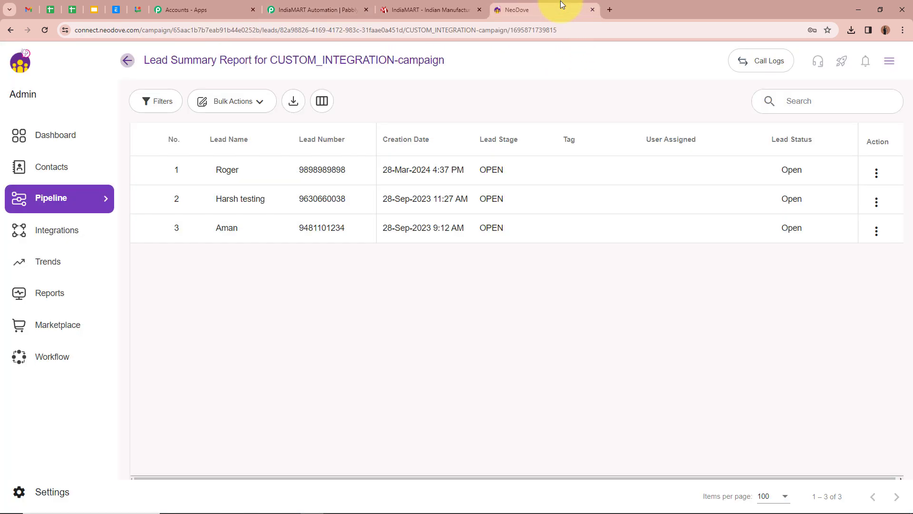
left_click(45, 30)
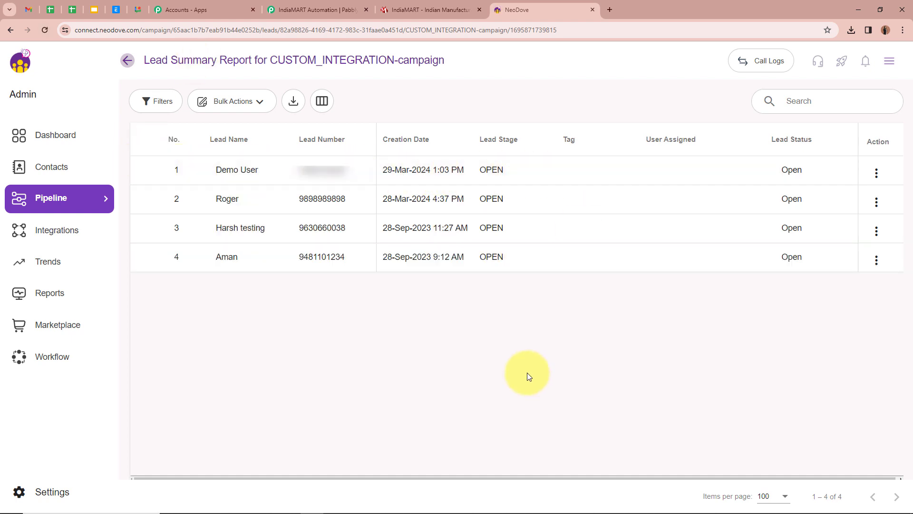
left_click(314, 169)
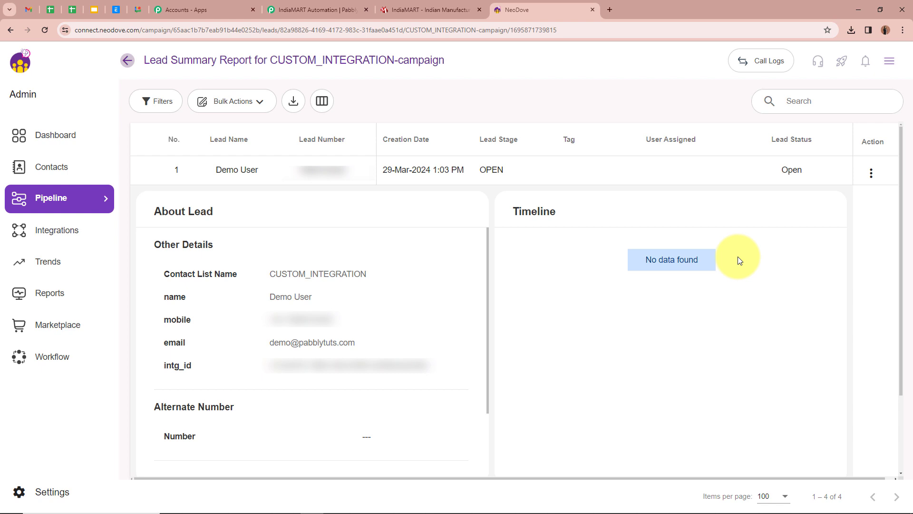
left_click(343, 10)
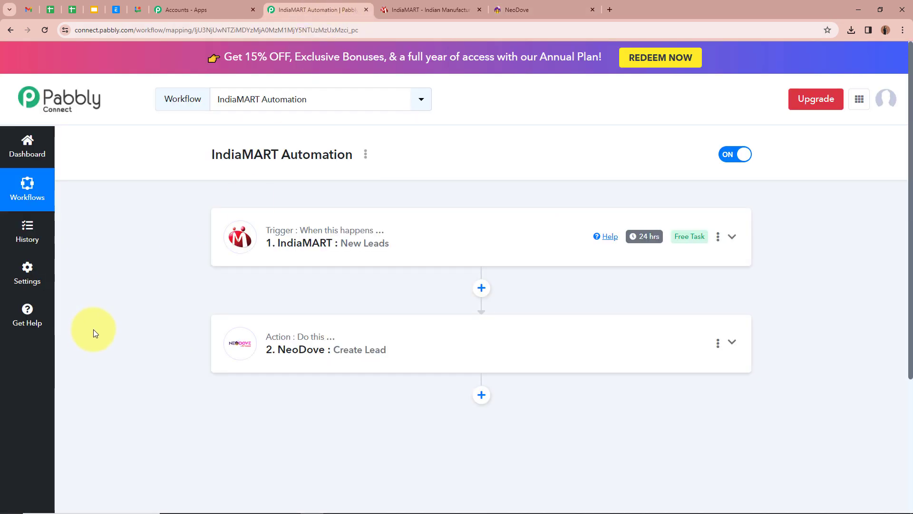